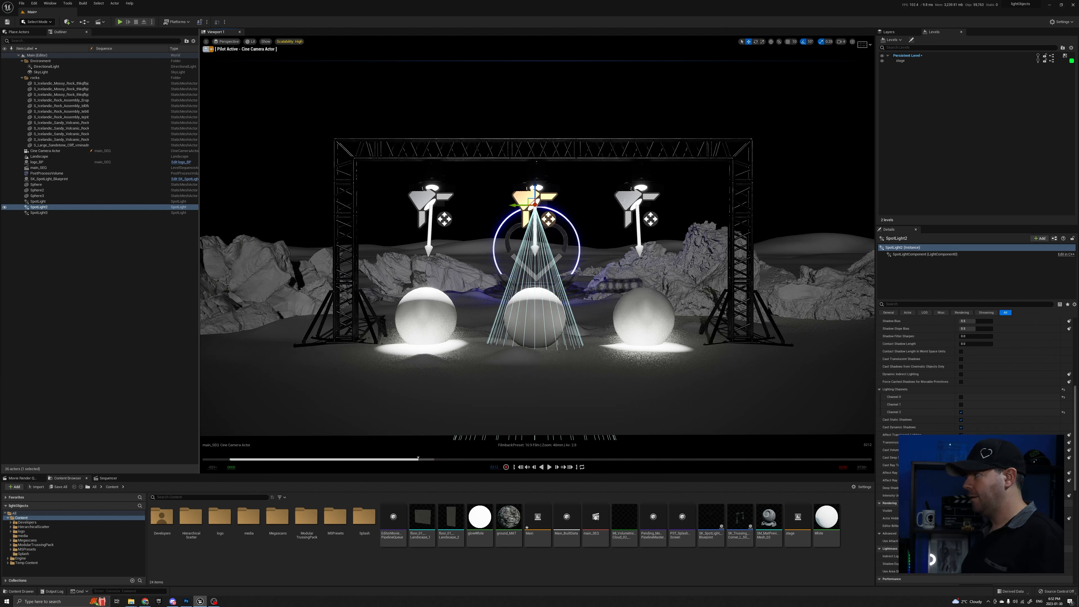
# Select the spotlight above the right-hand sphere to view its lighting channel settings
pyautogui.click(623, 204)
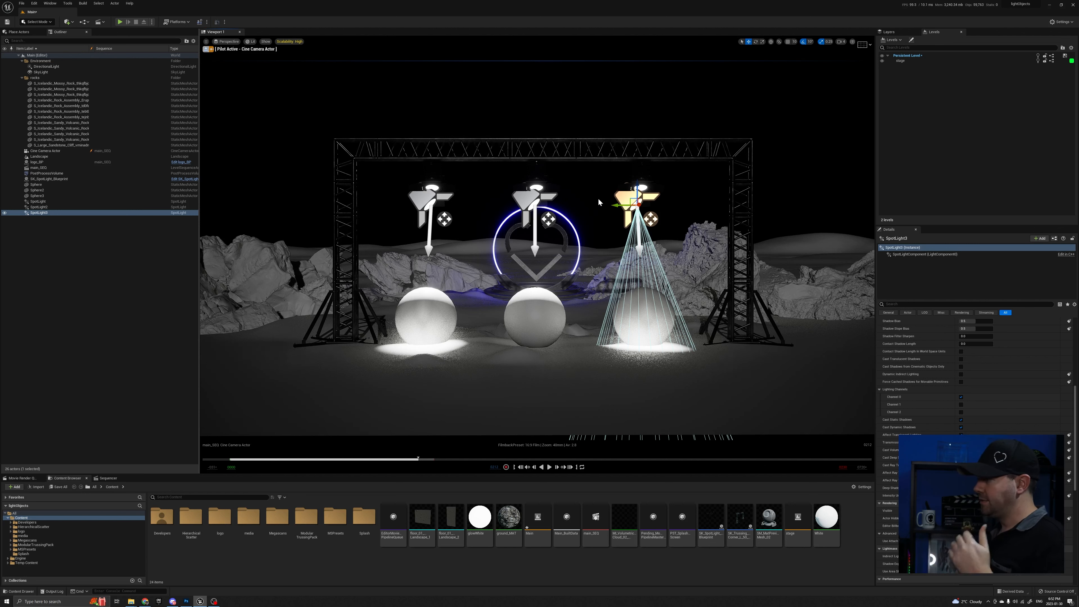
pyautogui.click(591, 201)
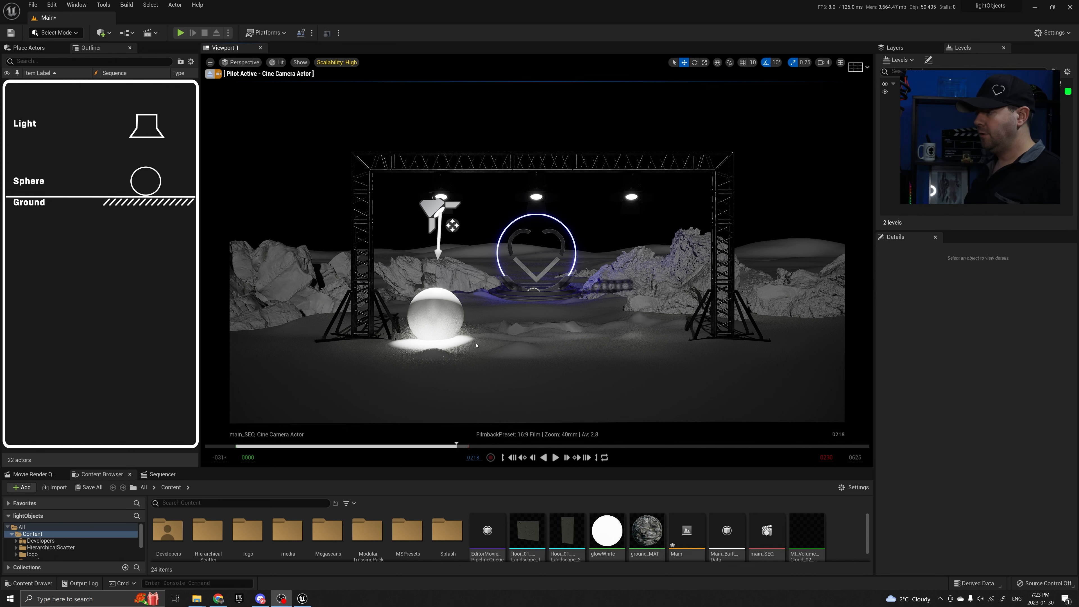
# Show the sphere's lighting channels within its advanced lighting properties
pyautogui.click(440, 320)
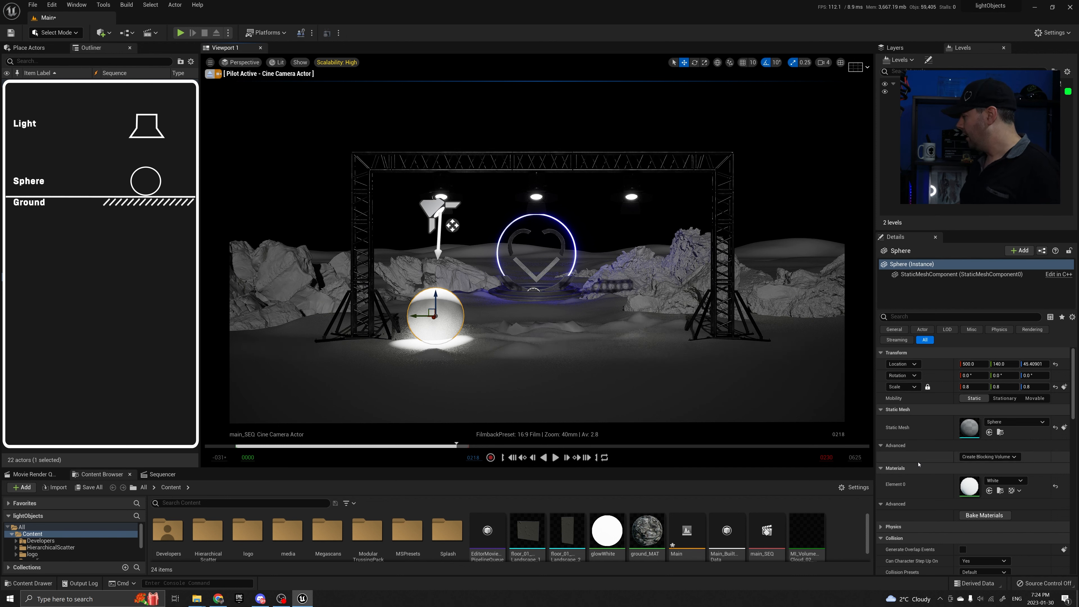
pyautogui.scroll(-8, 918, 464)
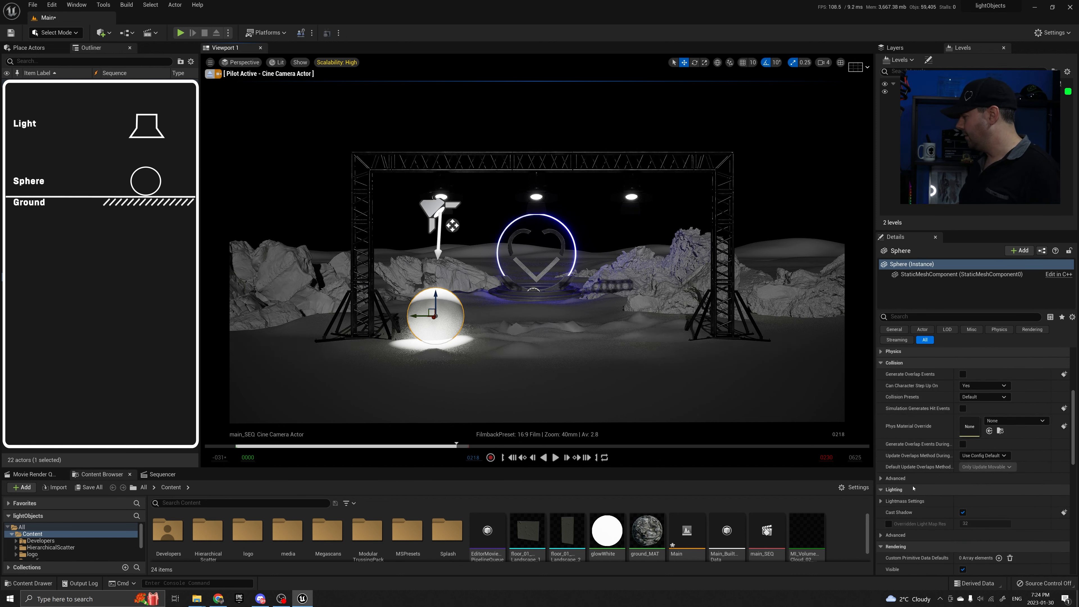
pyautogui.scroll(-4, 913, 488)
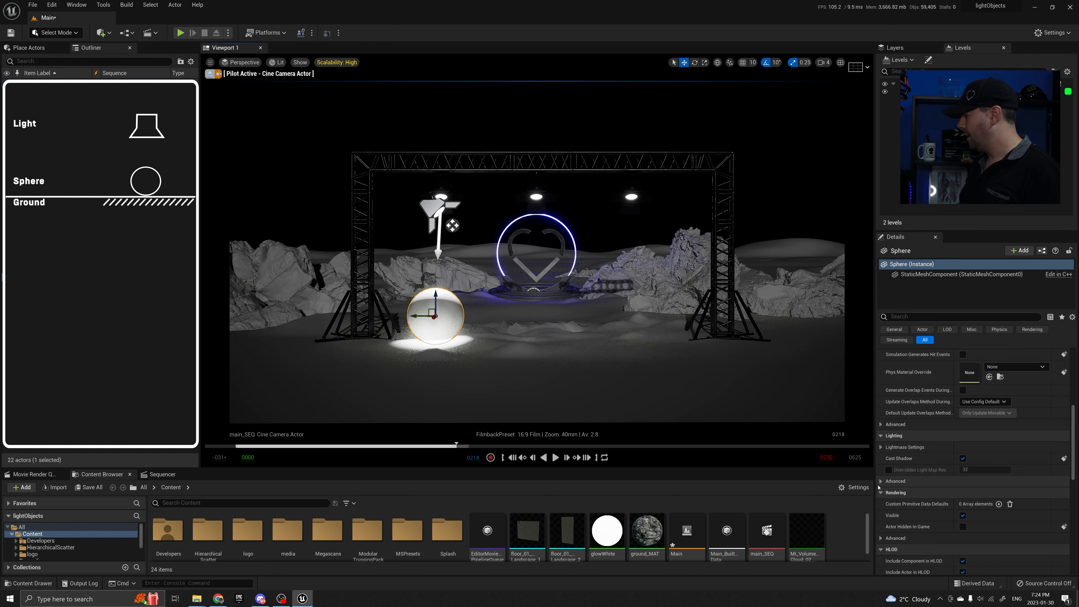
pyautogui.click(892, 481)
pyautogui.scroll(-4, 901, 472)
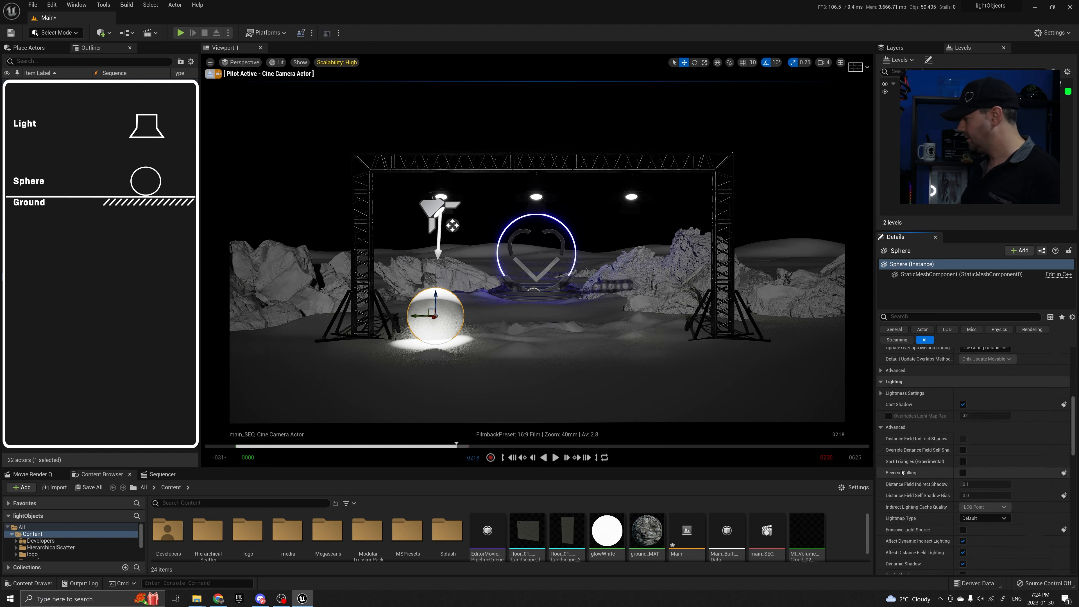
pyautogui.scroll(-12, 901, 472)
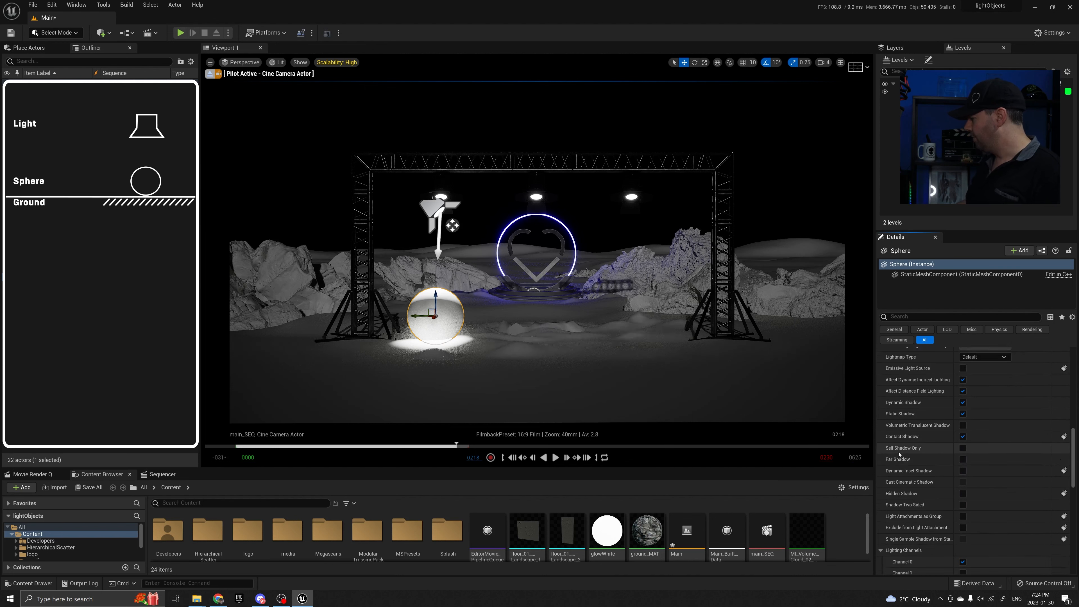
pyautogui.scroll(-5, 899, 454)
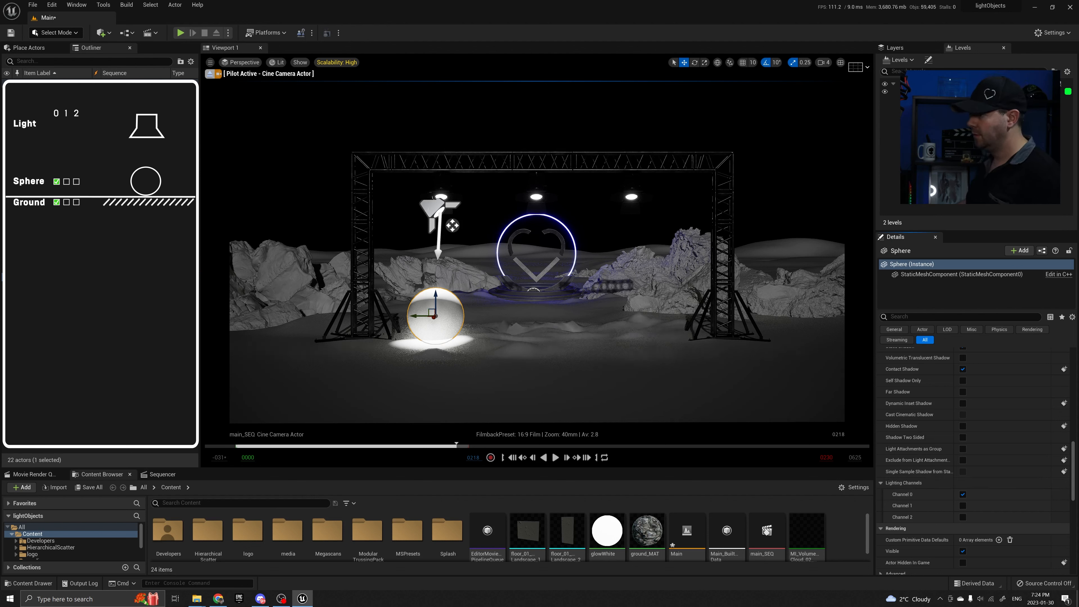
# Show the spotlight's lighting channels within its advanced light properties
pyautogui.click(437, 213)
pyautogui.scroll(10, 926, 426)
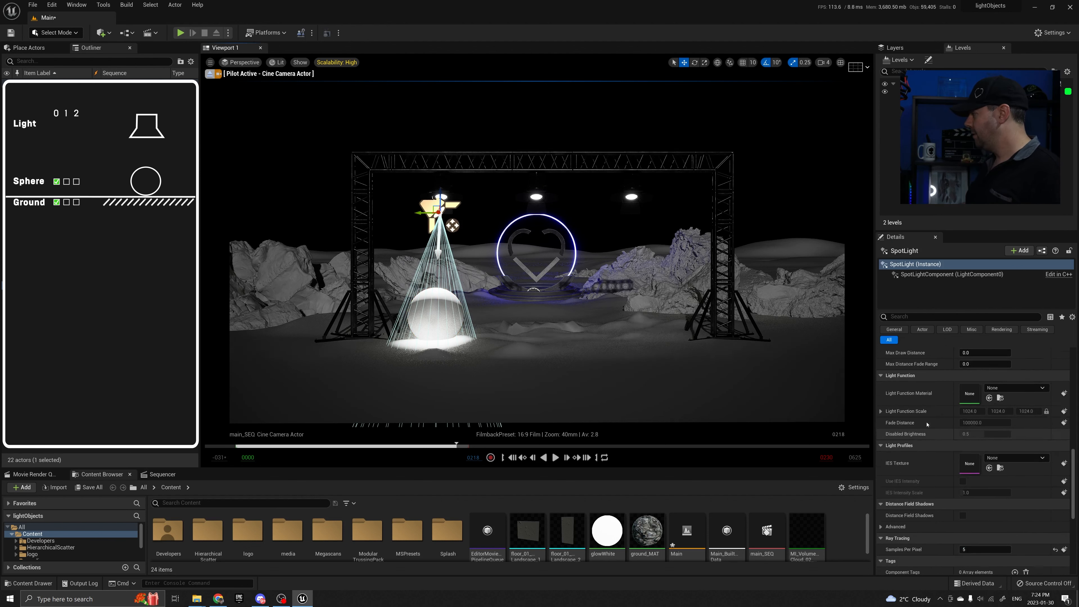
pyautogui.scroll(5, 926, 426)
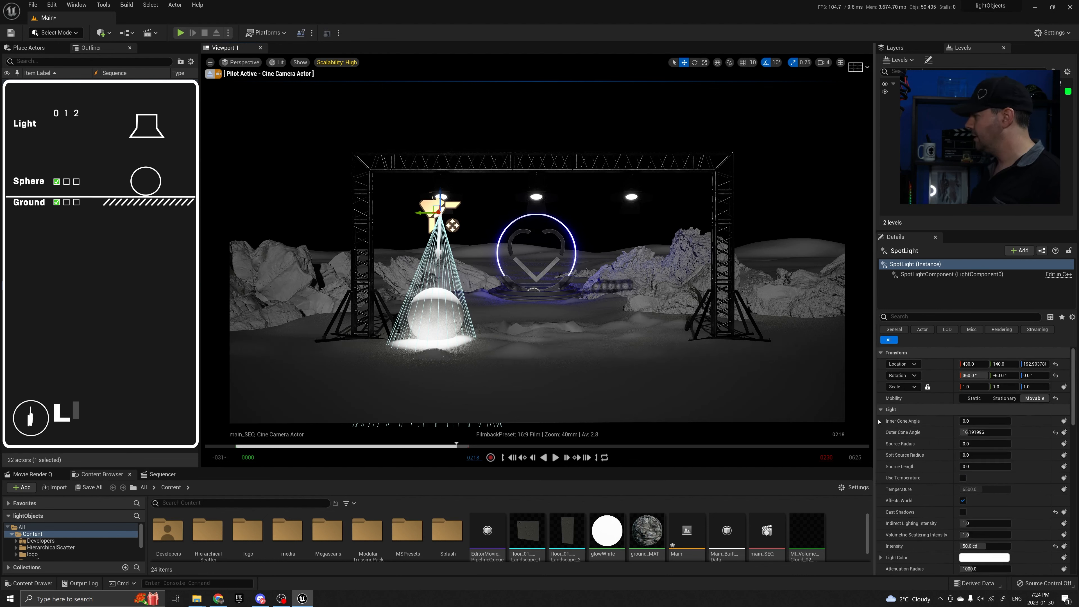
pyautogui.scroll(-2, 893, 411)
pyautogui.scroll(-1, 894, 414)
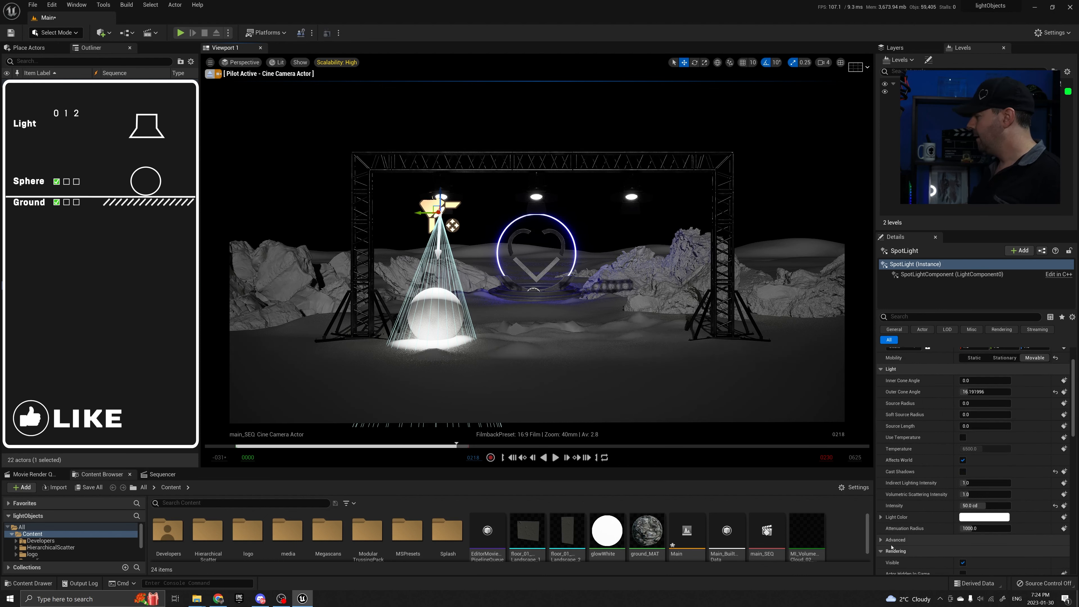
pyautogui.scroll(-10, 914, 508)
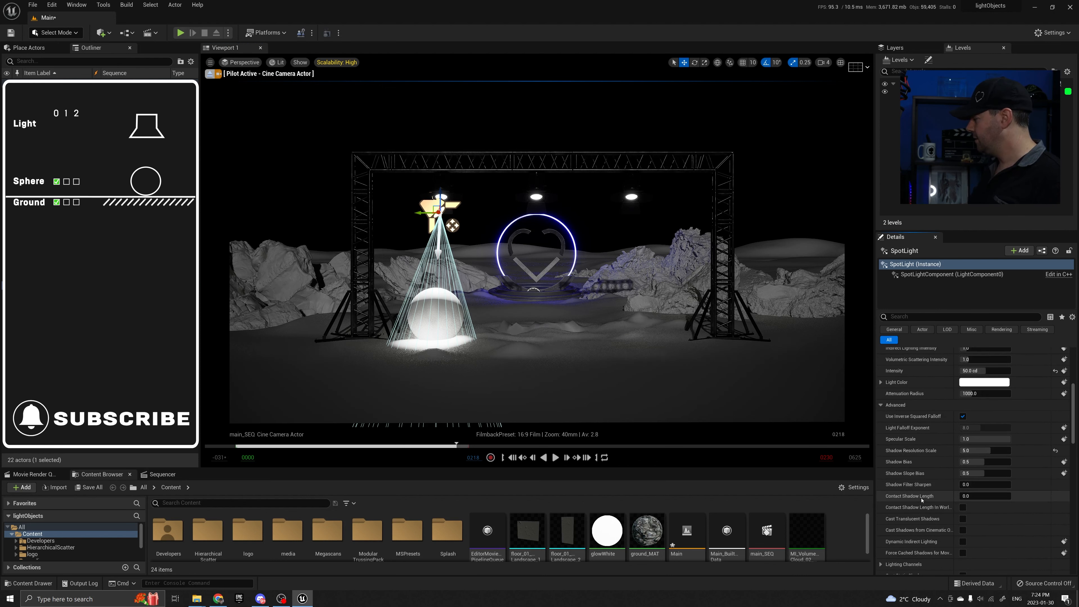
pyautogui.scroll(-1, 917, 496)
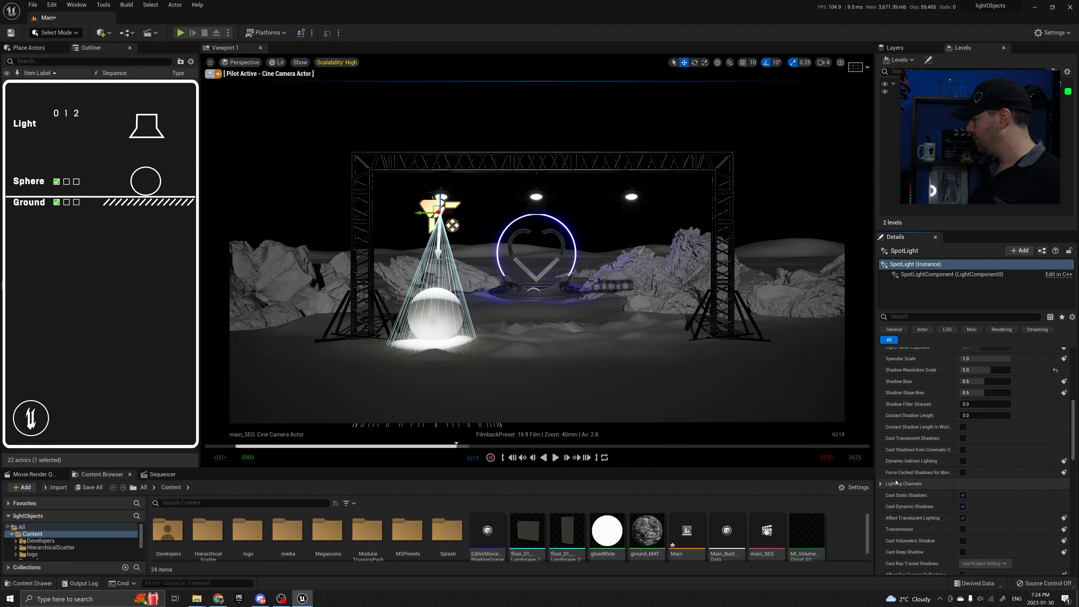
pyautogui.click(881, 485)
pyautogui.scroll(-1, 926, 487)
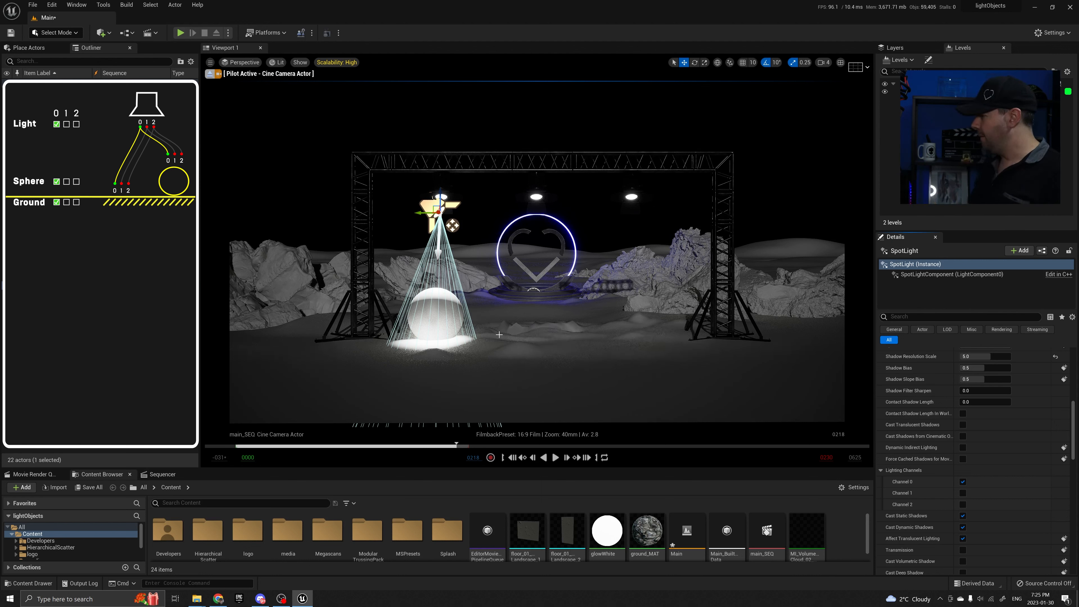
# Try turning off lighting Channel 0 on the sphere, and restore it
pyautogui.click(453, 313)
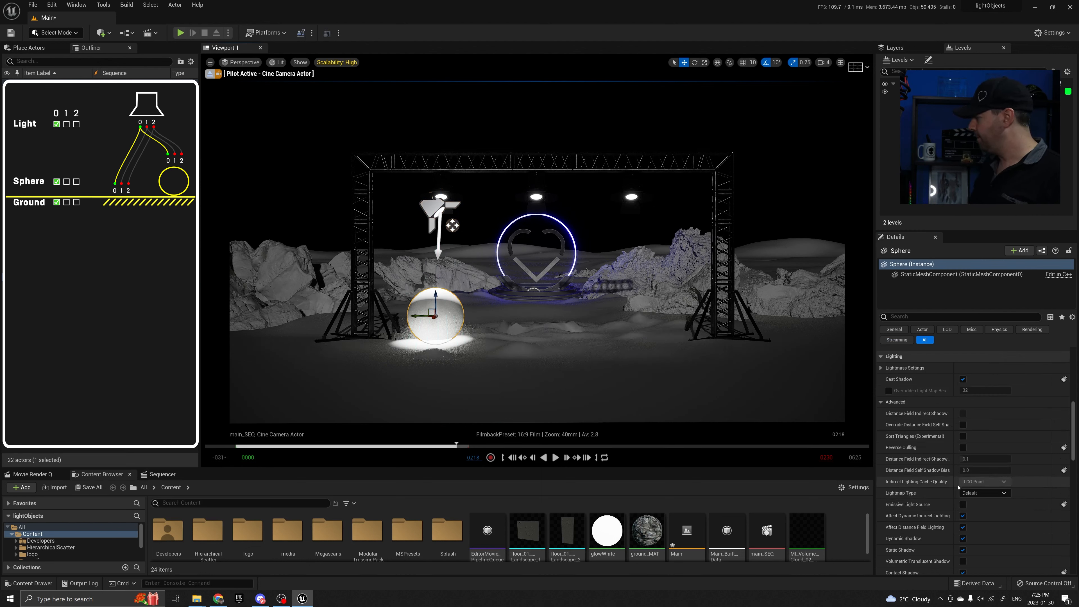
pyautogui.scroll(-5, 956, 485)
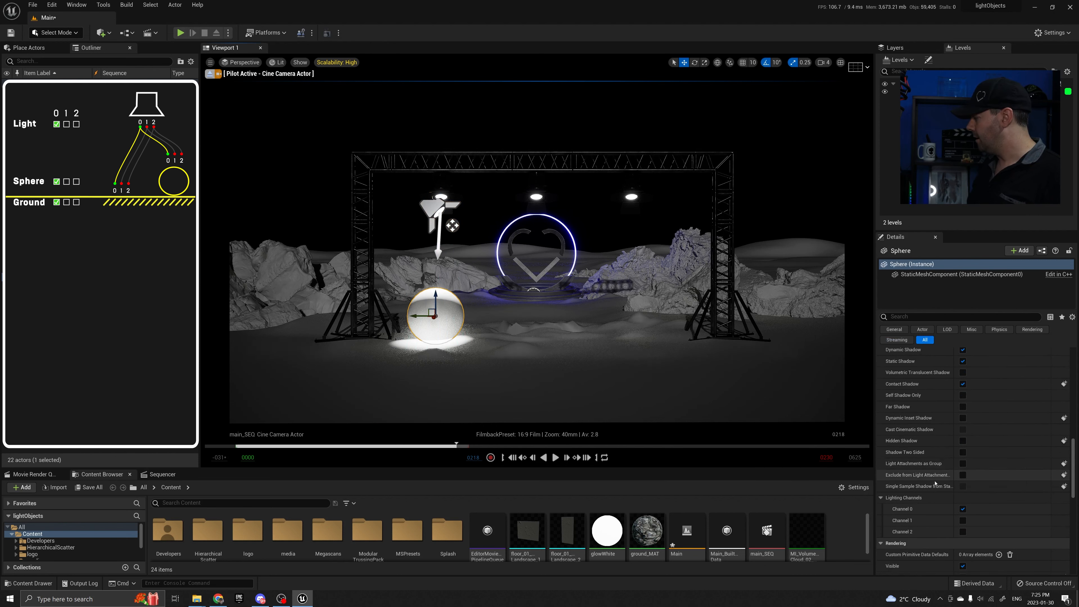
pyautogui.scroll(-2, 956, 489)
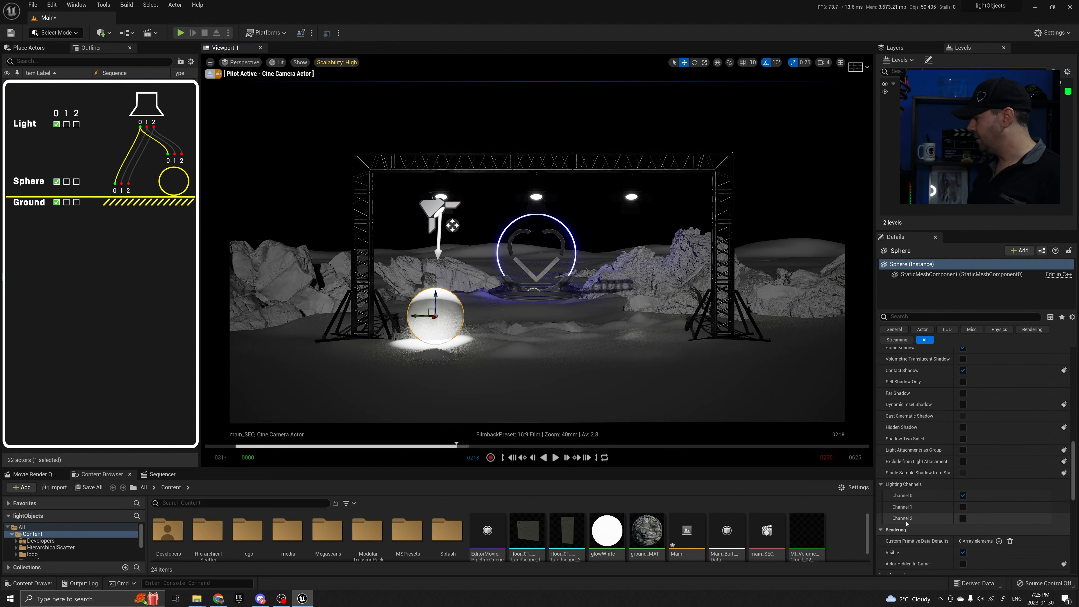
pyautogui.click(963, 496)
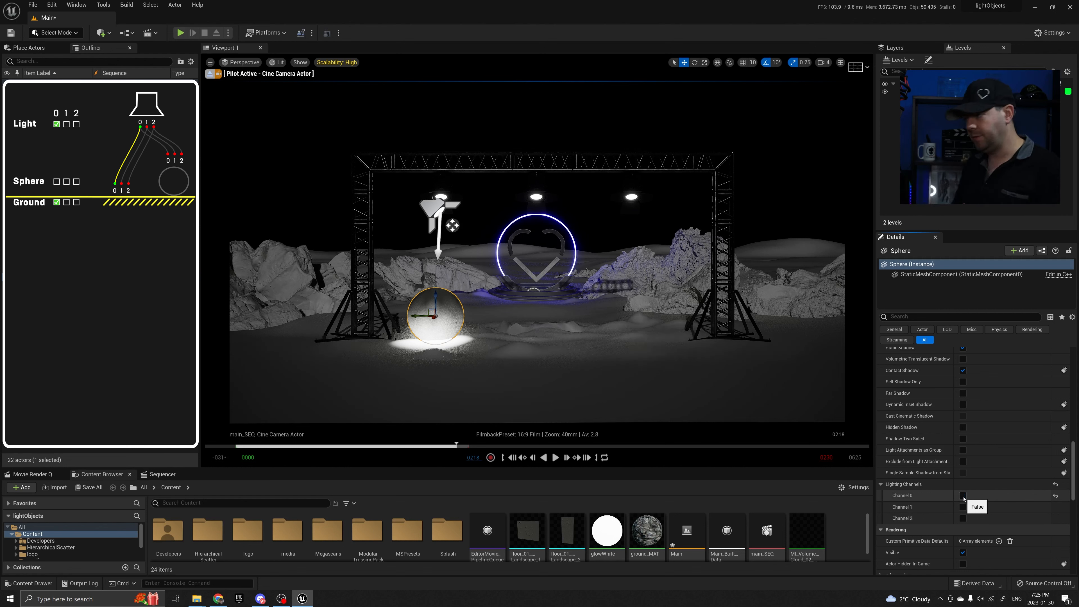
pyautogui.click(964, 496)
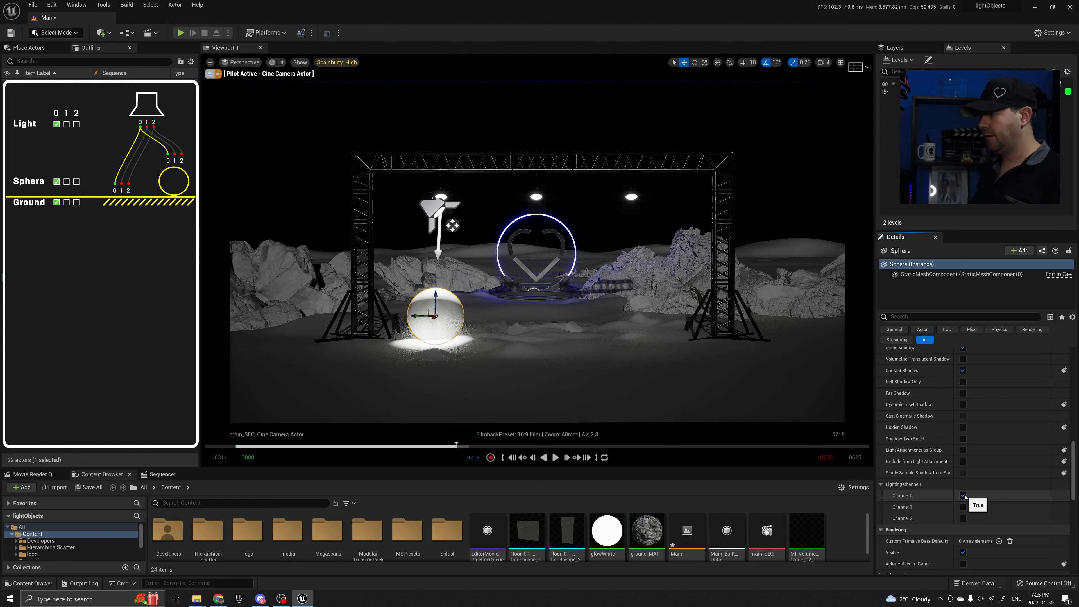
# Disable lighting Channel 0 on the spotlight and enable Channel 1 and Channel 2 instead
pyautogui.click(438, 212)
pyautogui.scroll(-5, 941, 475)
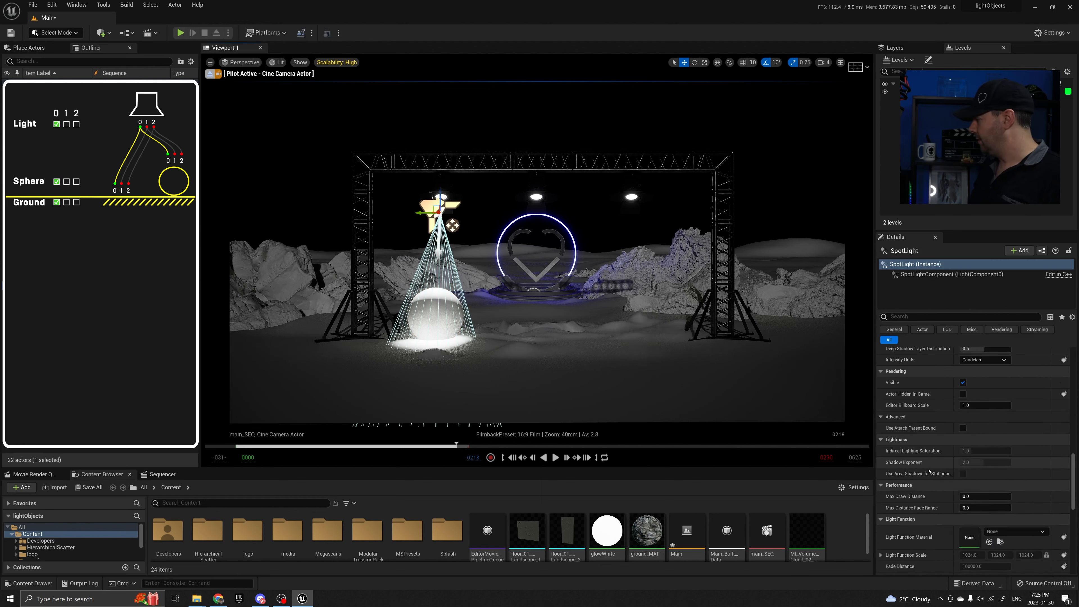
pyautogui.scroll(-5, 941, 475)
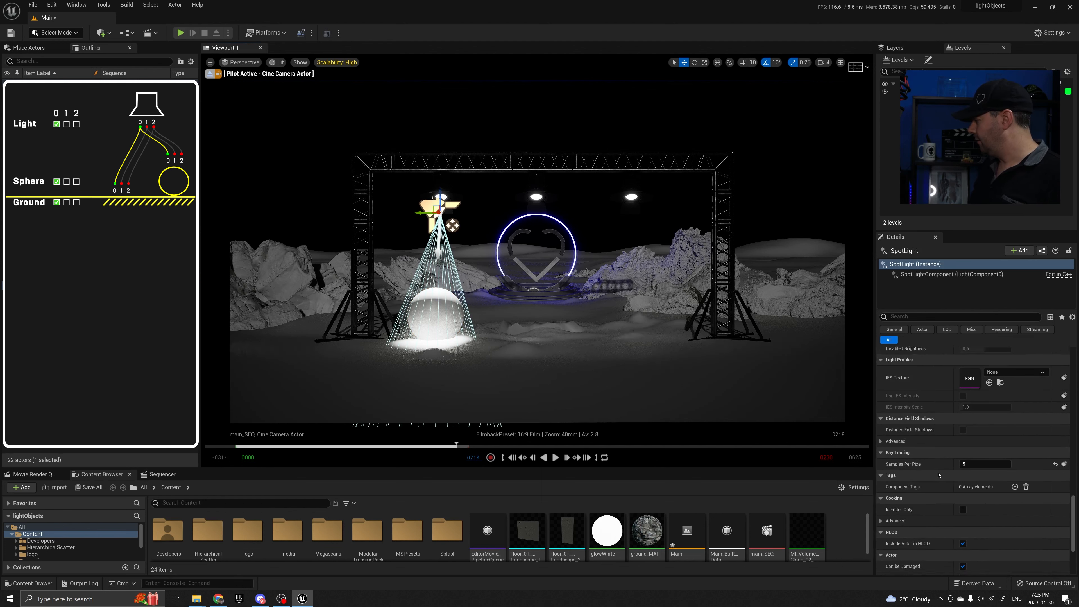
pyautogui.scroll(10, 939, 472)
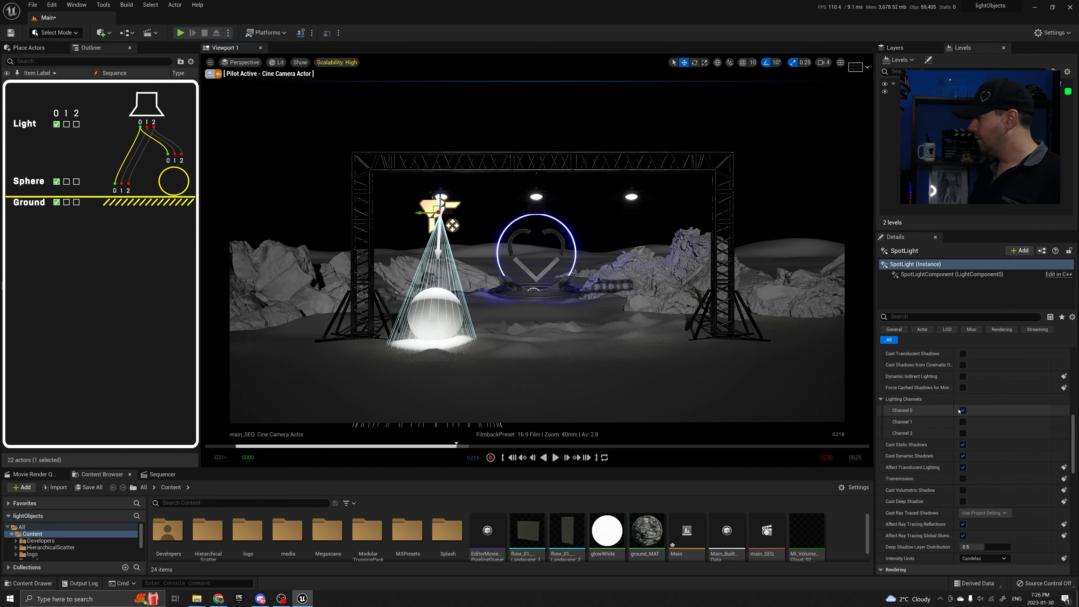
pyautogui.click(963, 411)
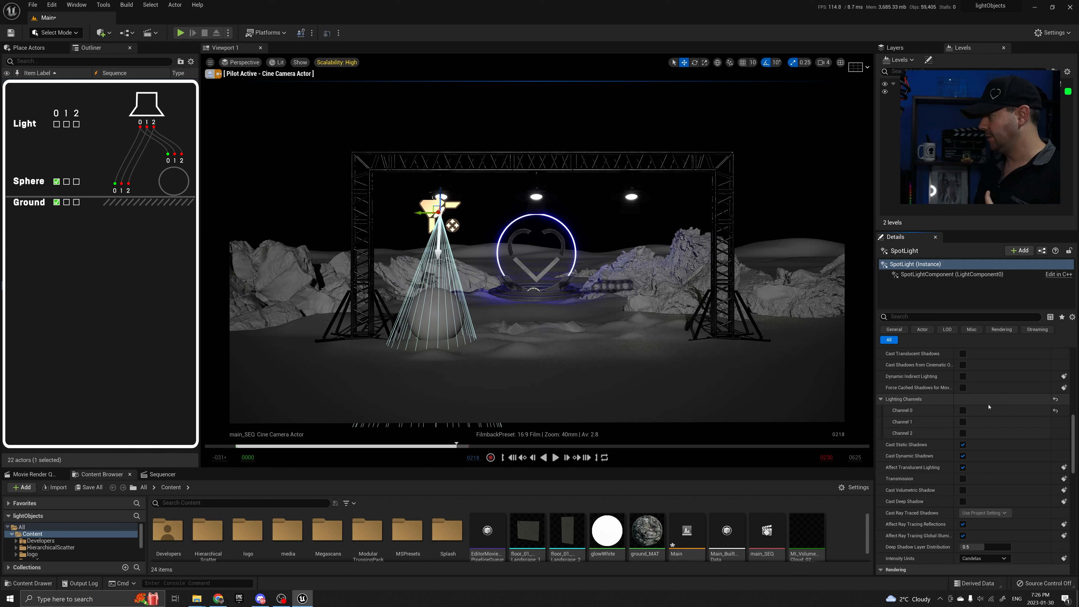
pyautogui.click(962, 421)
pyautogui.click(965, 434)
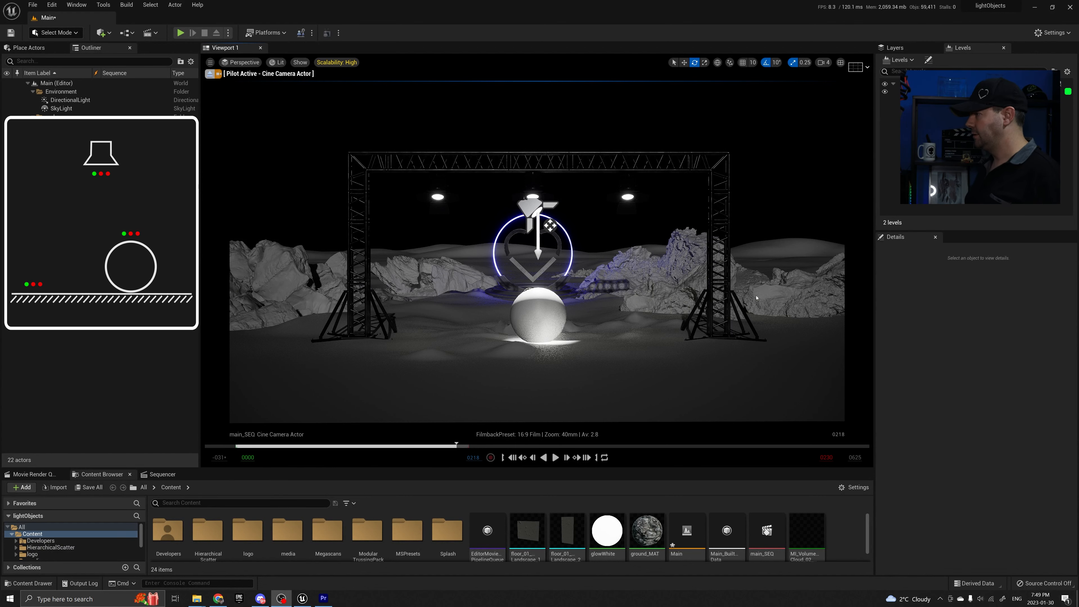
# Filter the centre spotlight's properties by "lighting cha" and check the lighting channels of the spotlight, sphere and landscape
pyautogui.click(534, 214)
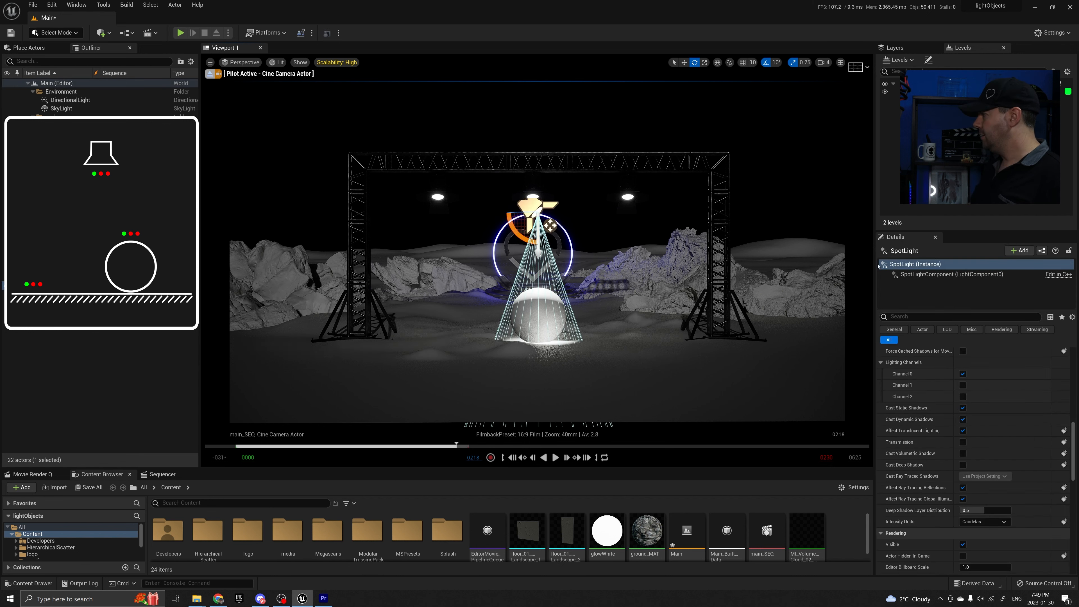
pyautogui.click(932, 318)
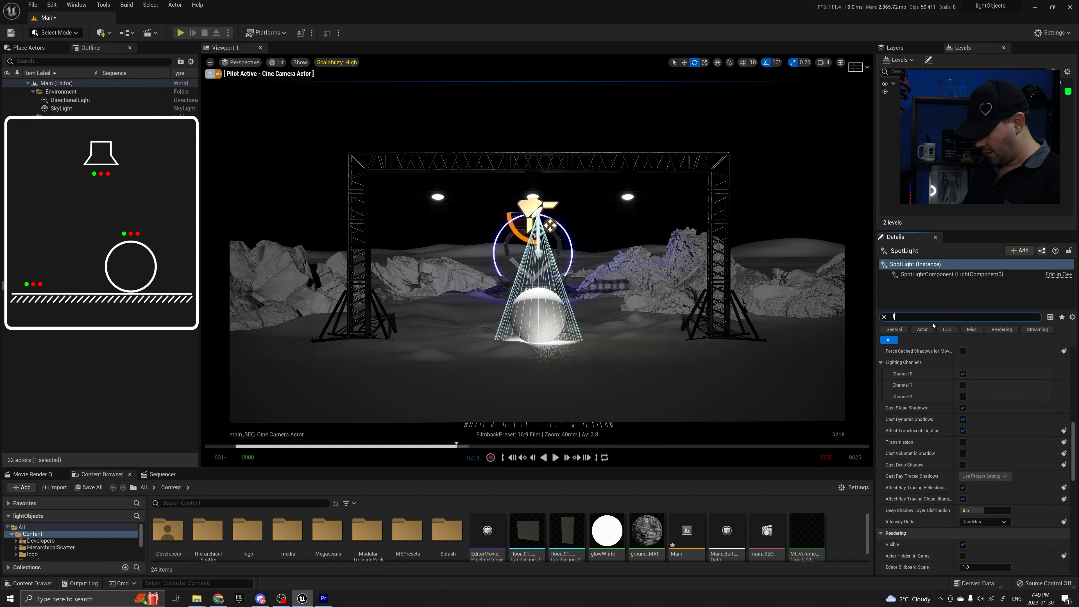
pyautogui.write('lighting c')
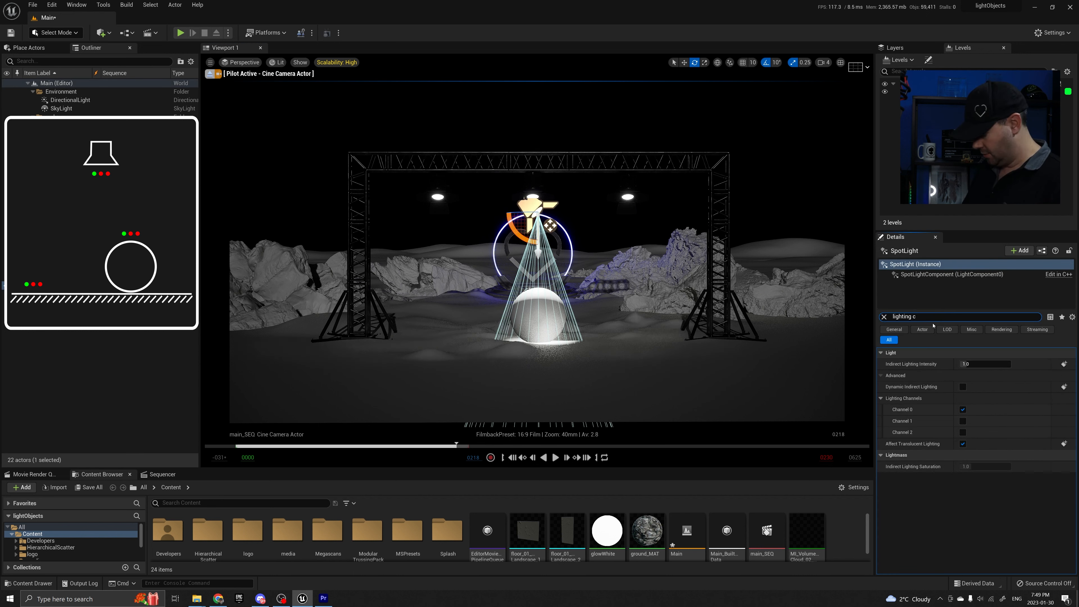
pyautogui.write('h')
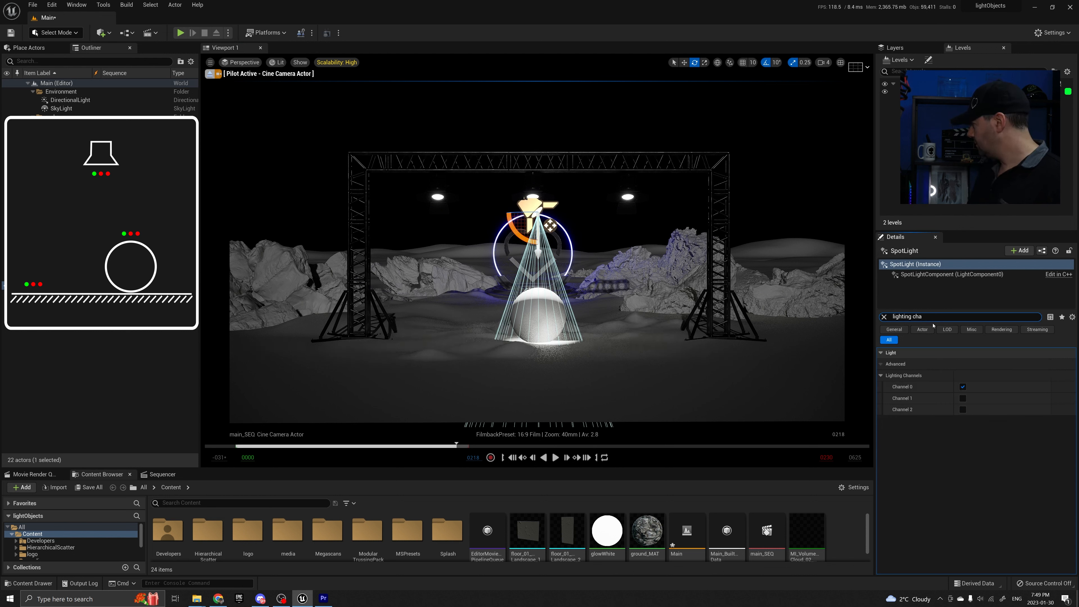
pyautogui.write('a')
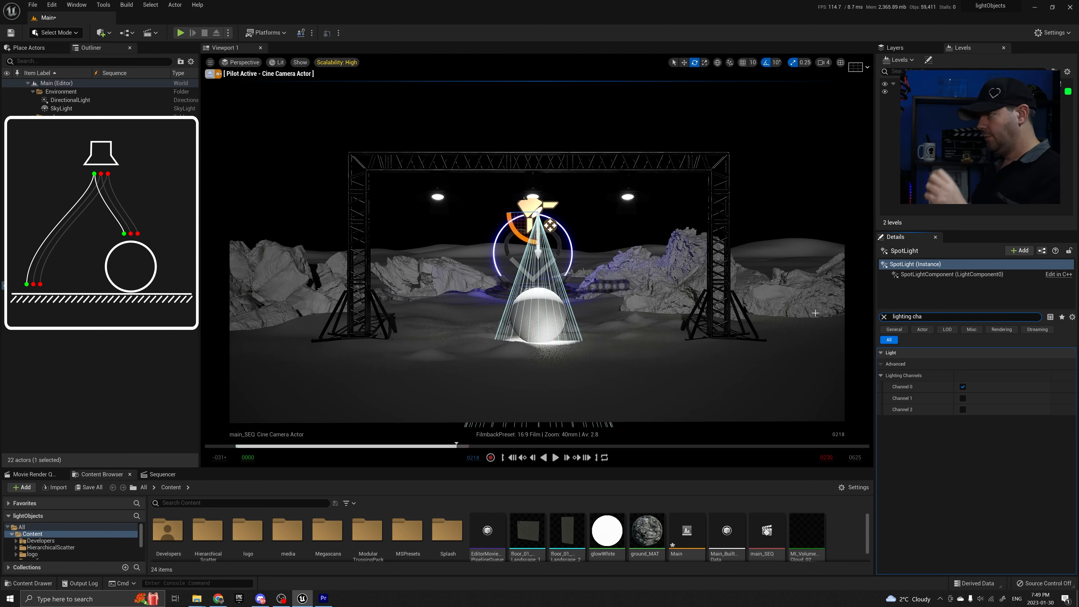
pyautogui.click(545, 319)
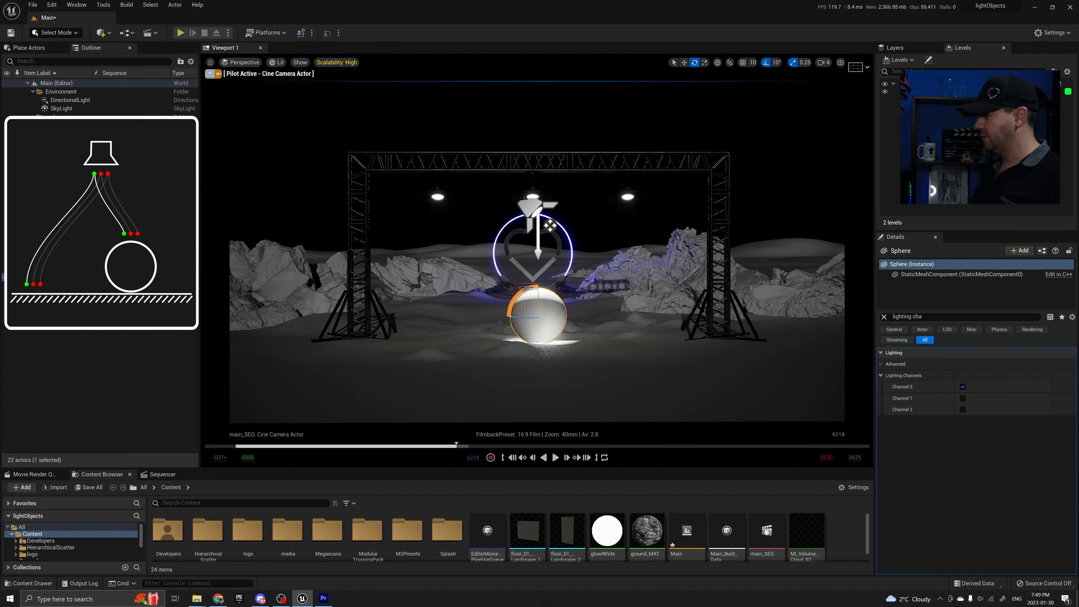
pyautogui.click(863, 370)
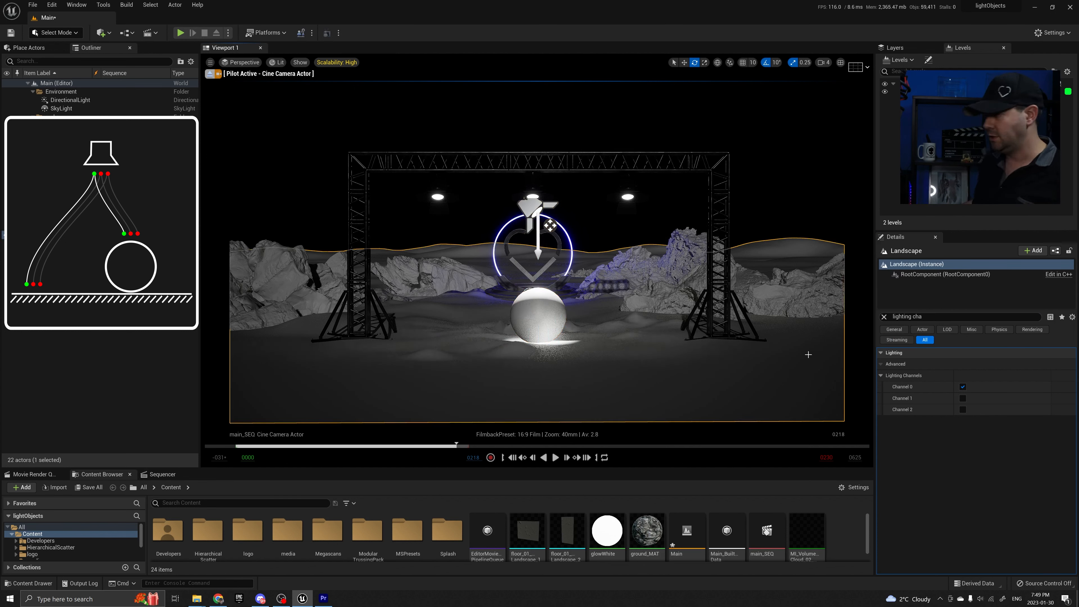
# Duplicate the centre spotlight to the right-hand lamp on the truss and rotate the copy to aim at the sphere
pyautogui.click(549, 225)
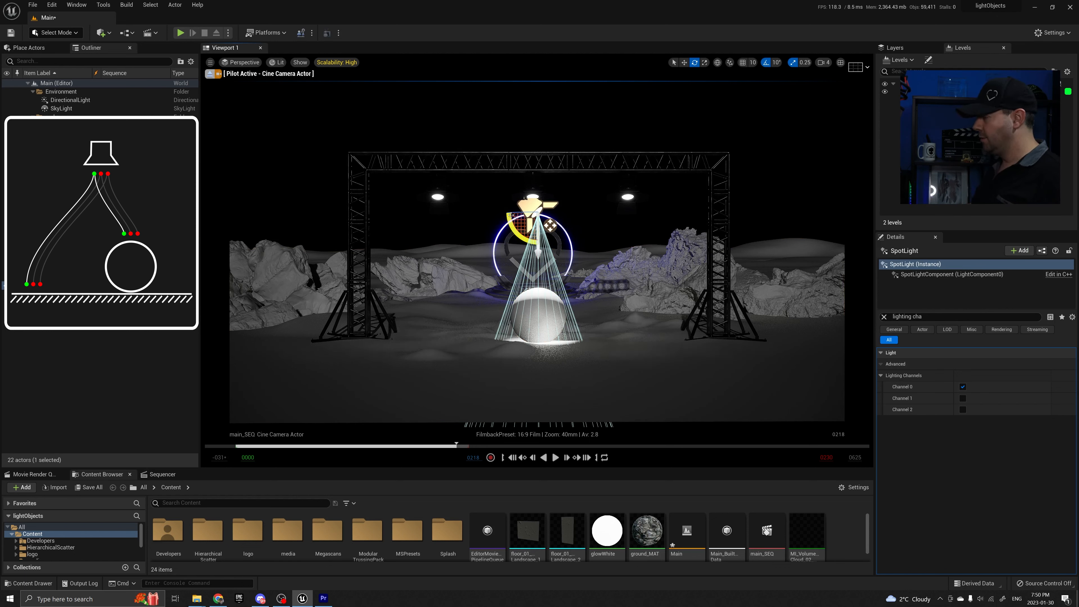
pyautogui.press('w')
pyautogui.keyDown('alt'); pyautogui.moveTo(538, 211); pyautogui.dragTo(595, 201); pyautogui.keyUp('alt')
pyautogui.press('e')
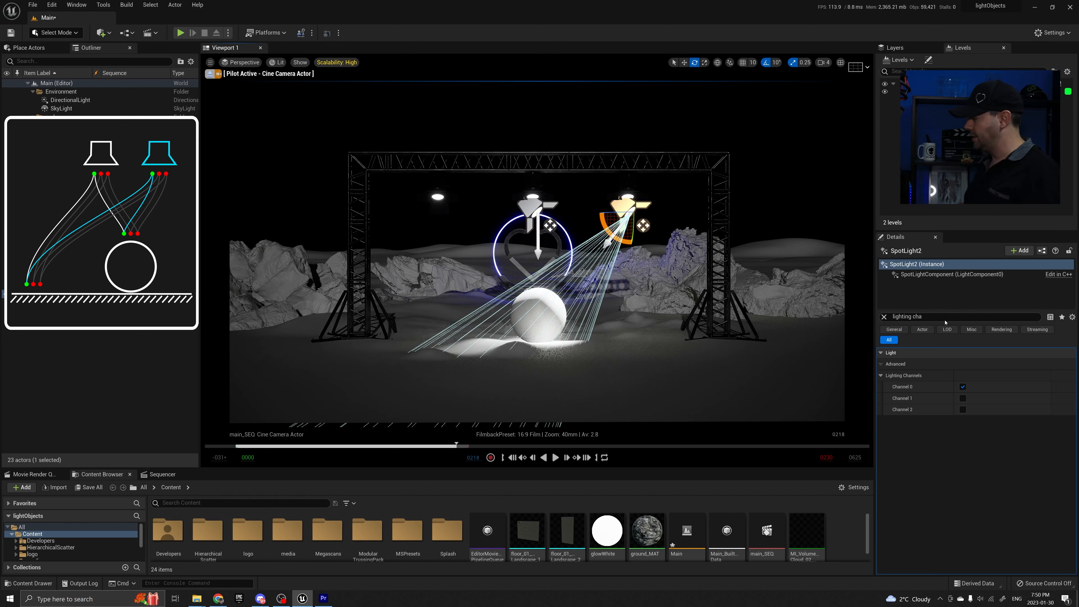
# Clear the property filter and set the right-hand spotlight's light color to pure blue (RGB 0, 0, 1)
pyautogui.click(921, 317)
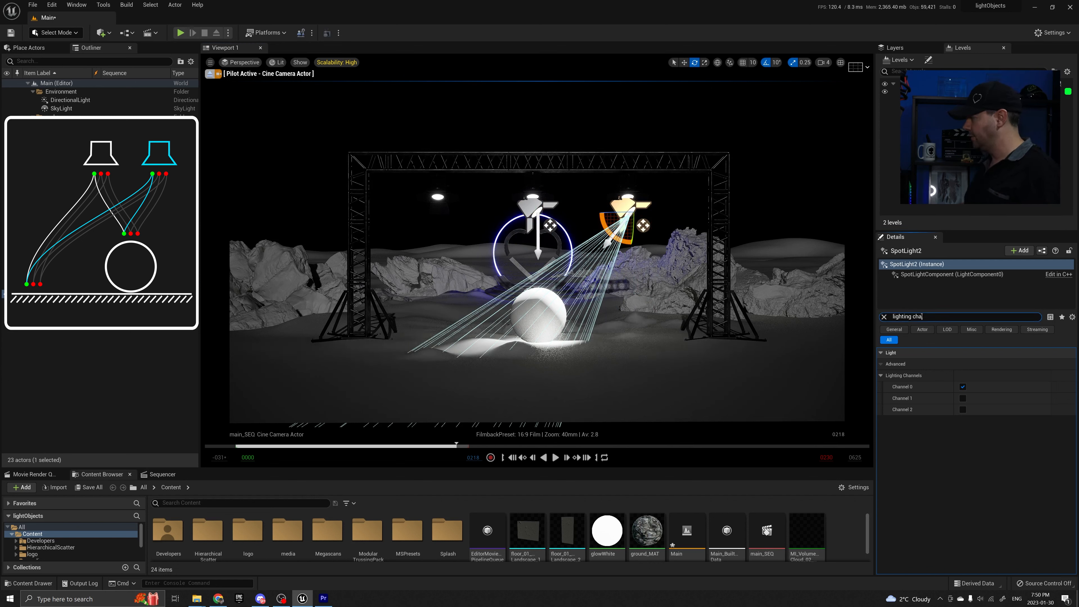
pyautogui.click(885, 317)
pyautogui.scroll(-2, 944, 488)
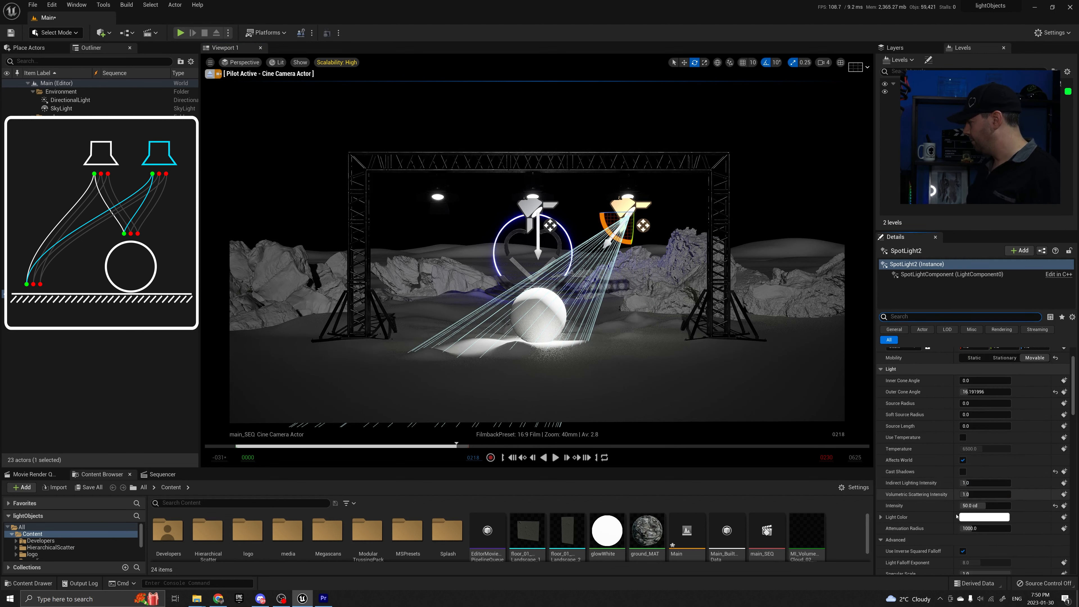
pyautogui.click(984, 517)
pyautogui.moveTo(880, 496); pyautogui.dragTo(807, 496)
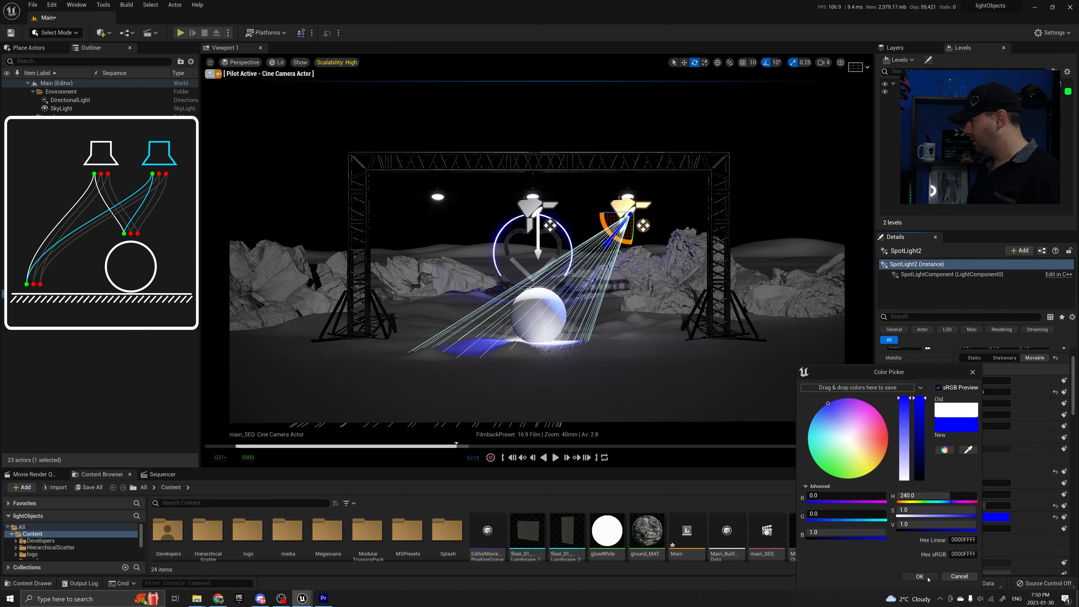
pyautogui.click(920, 576)
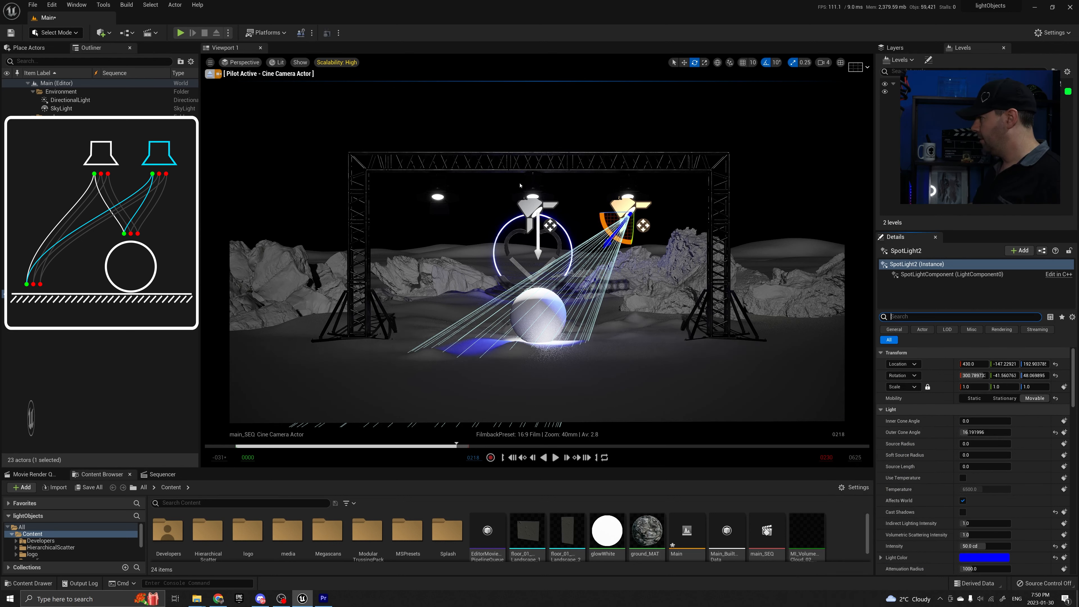
# Duplicate the centre spotlight to the left-hand lamp on the truss and rotate the copy to aim at the sphere
pyautogui.click(518, 222)
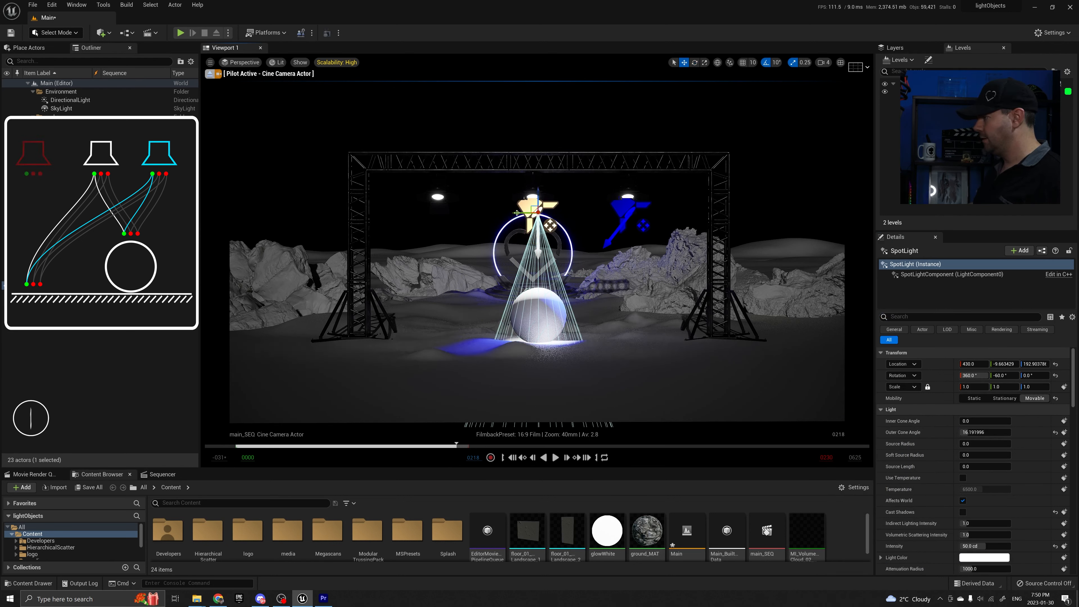
pyautogui.press('w')
pyautogui.keyDown('alt'); pyautogui.moveTo(513, 212); pyautogui.dragTo(473, 205); pyautogui.keyUp('alt')
pyautogui.press('e')
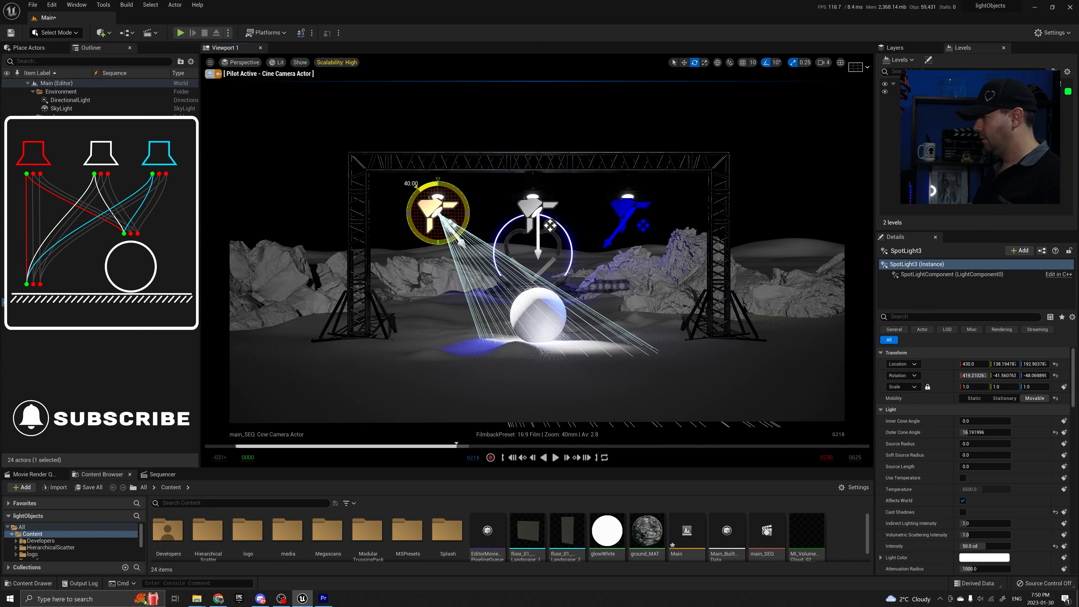
# Set the left-hand spotlight's light color to pure red (RGB 1, 0, 0)
pyautogui.click(970, 558)
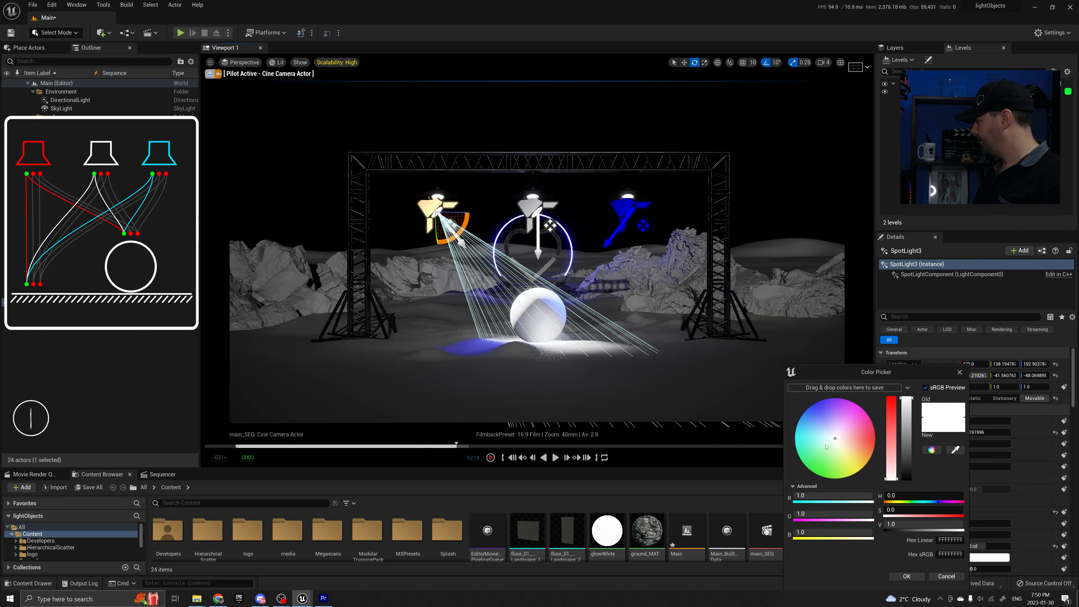
pyautogui.moveTo(892, 469); pyautogui.dragTo(891, 399)
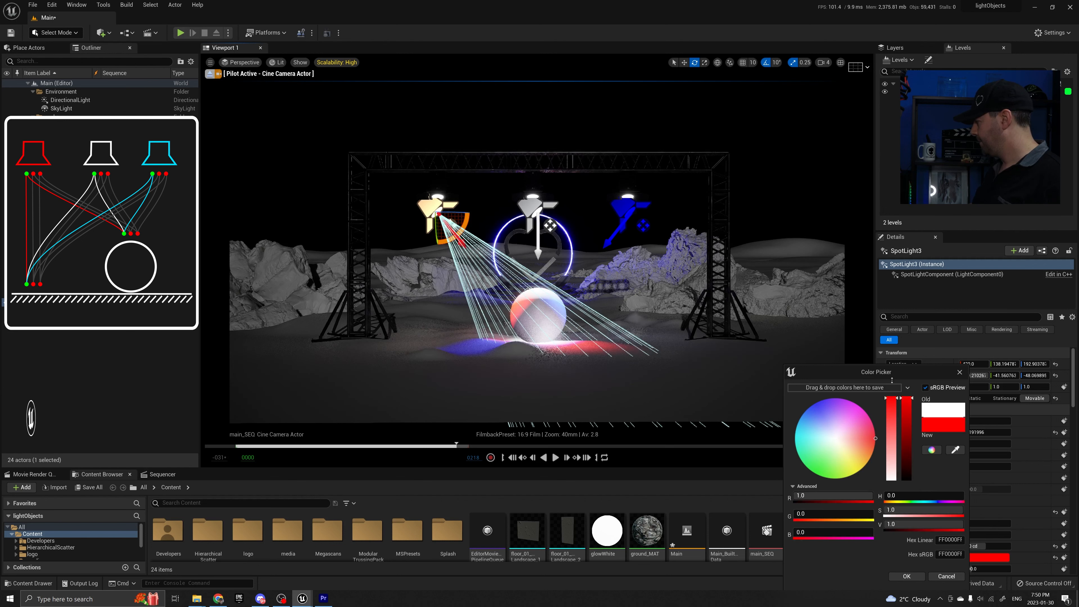
pyautogui.click(907, 577)
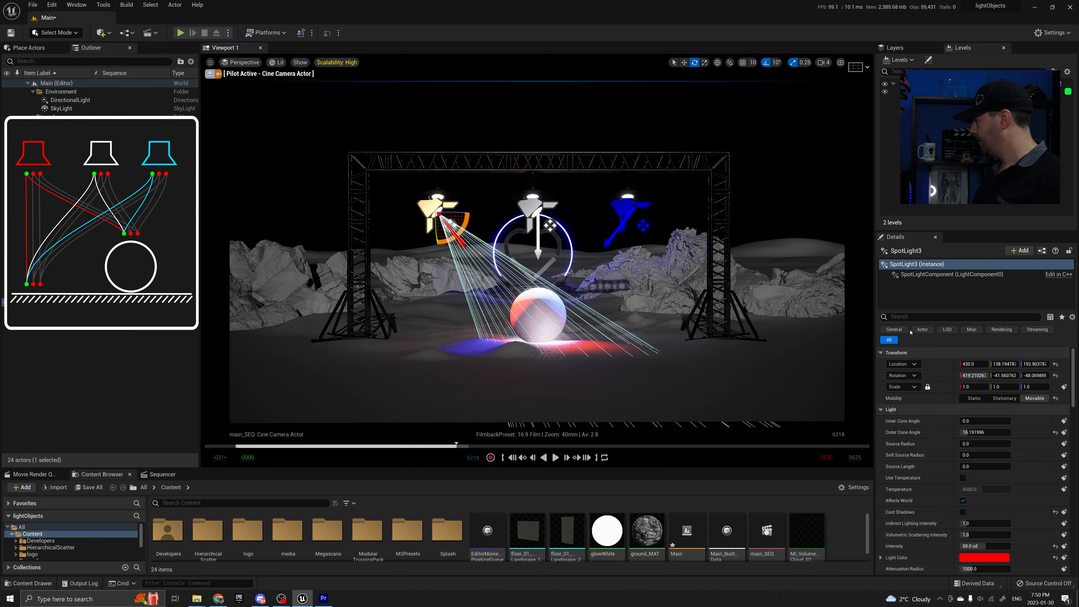
# Filter the left-hand spotlight's properties by "lighting cha" and deselect the light
pyautogui.click(935, 317)
pyautogui.write('lighting cha')
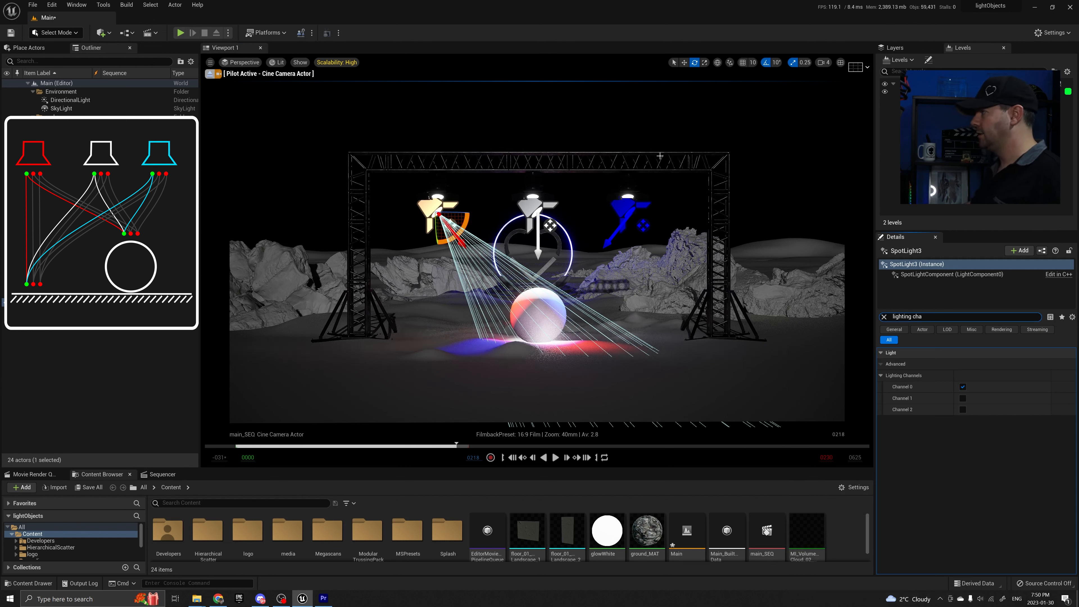
pyautogui.click(658, 131)
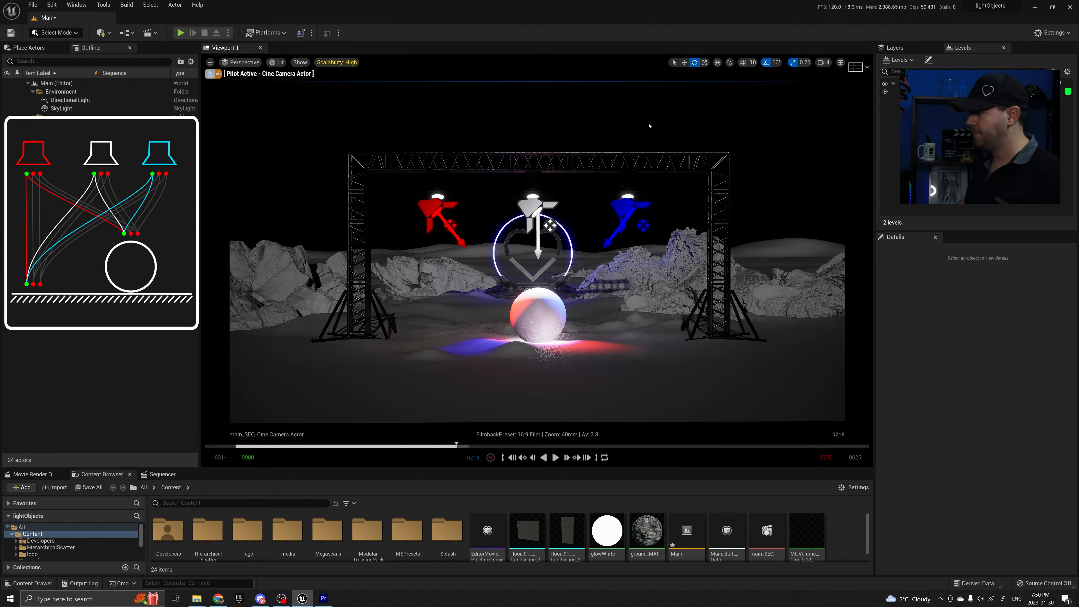
# Disable lighting Channel 0 on the blue spotlight and enable Channel 1 instead
pyautogui.click(627, 215)
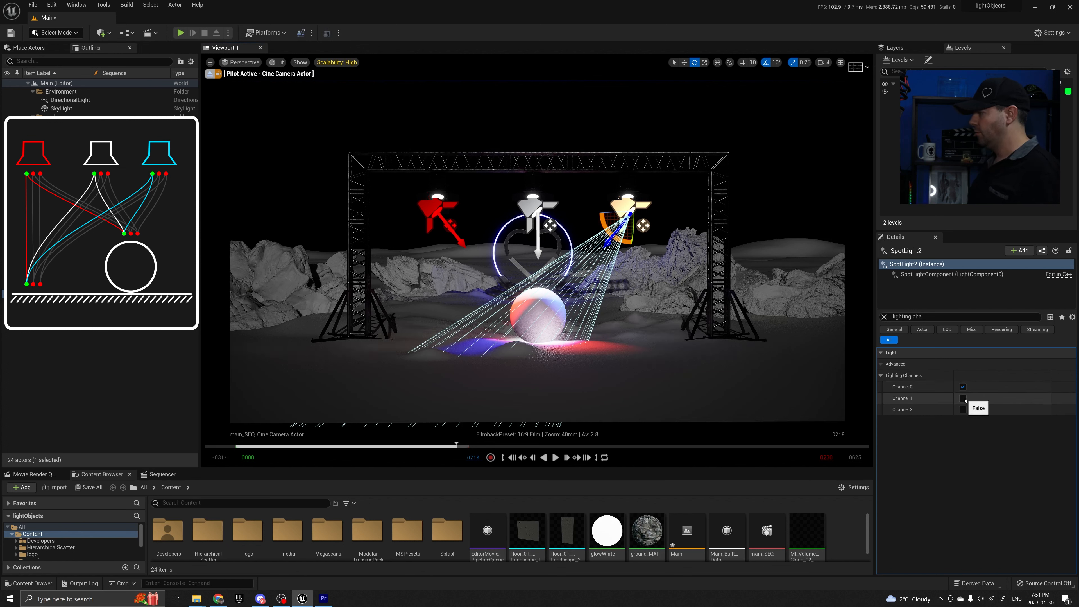
pyautogui.click(963, 387)
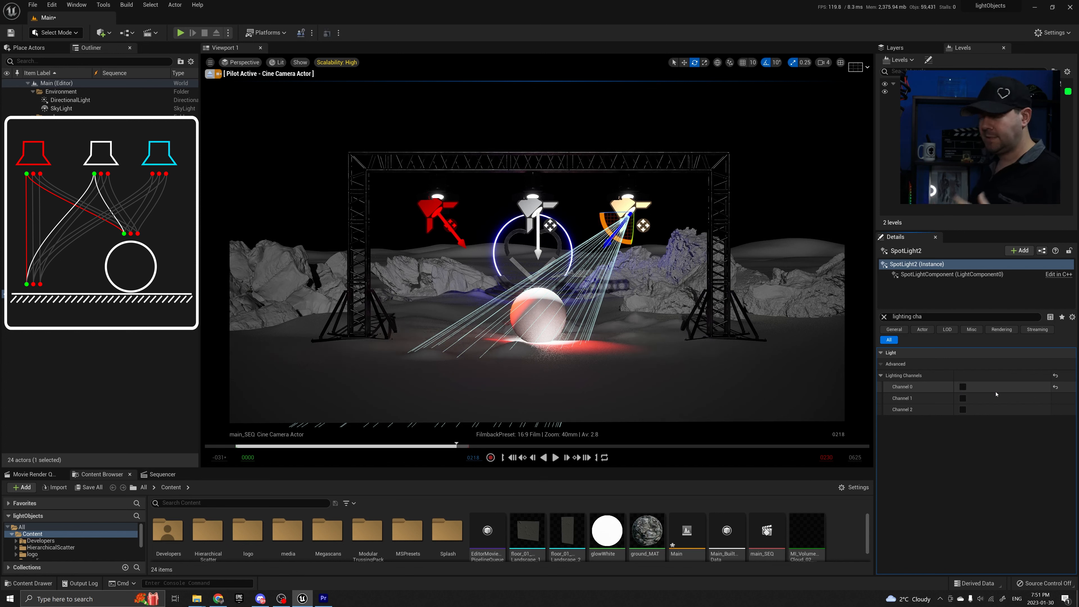
pyautogui.click(963, 398)
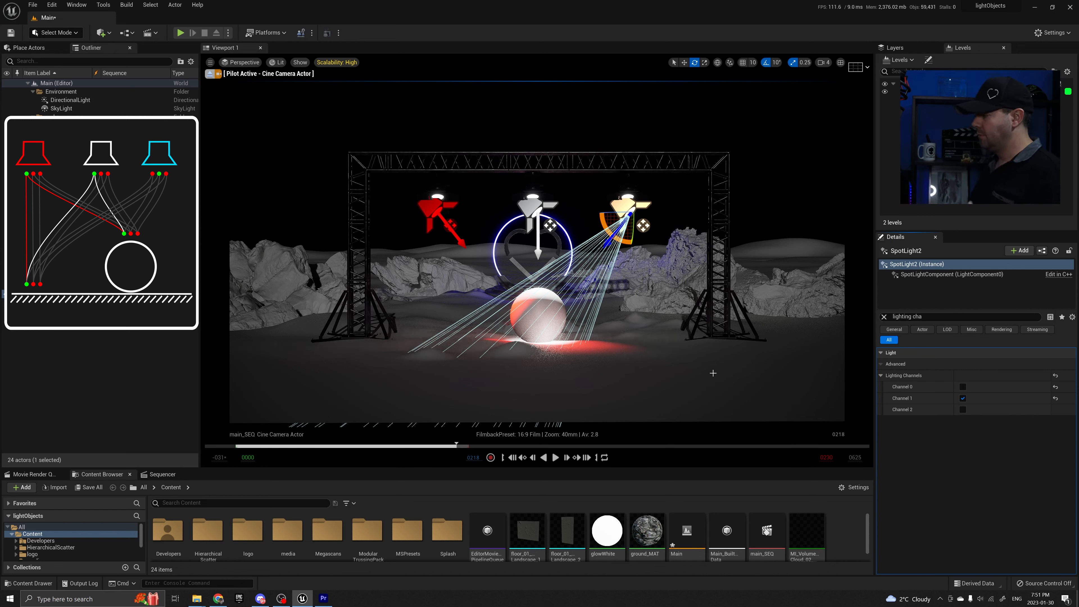
# Enable lighting Channel 1 alongside Channel 0 on the sphere, and check the channels of the landscape and the blue spotlight
pyautogui.click(537, 315)
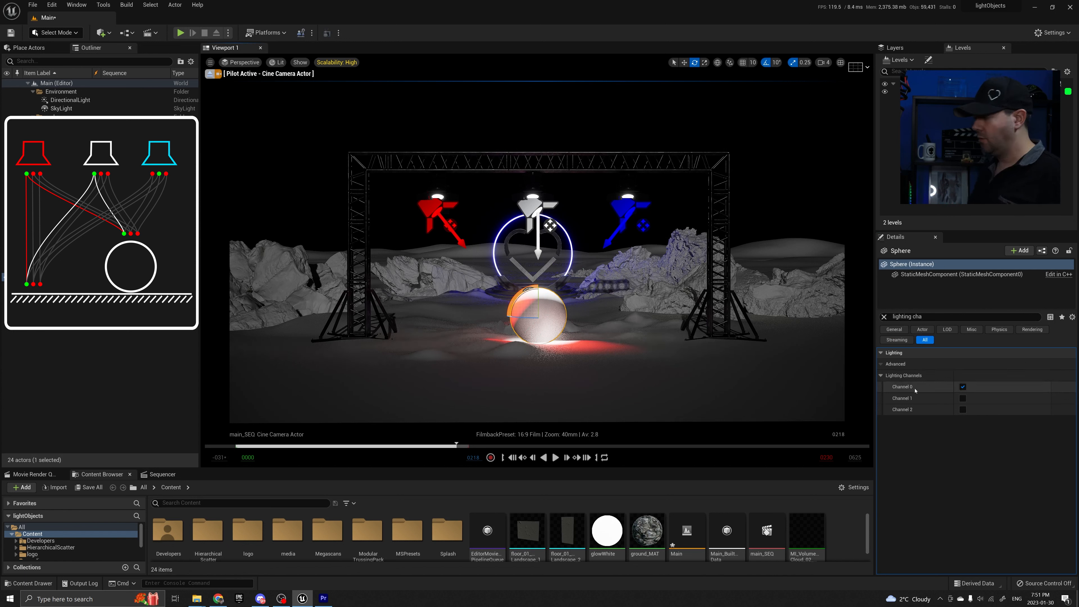
pyautogui.click(964, 388)
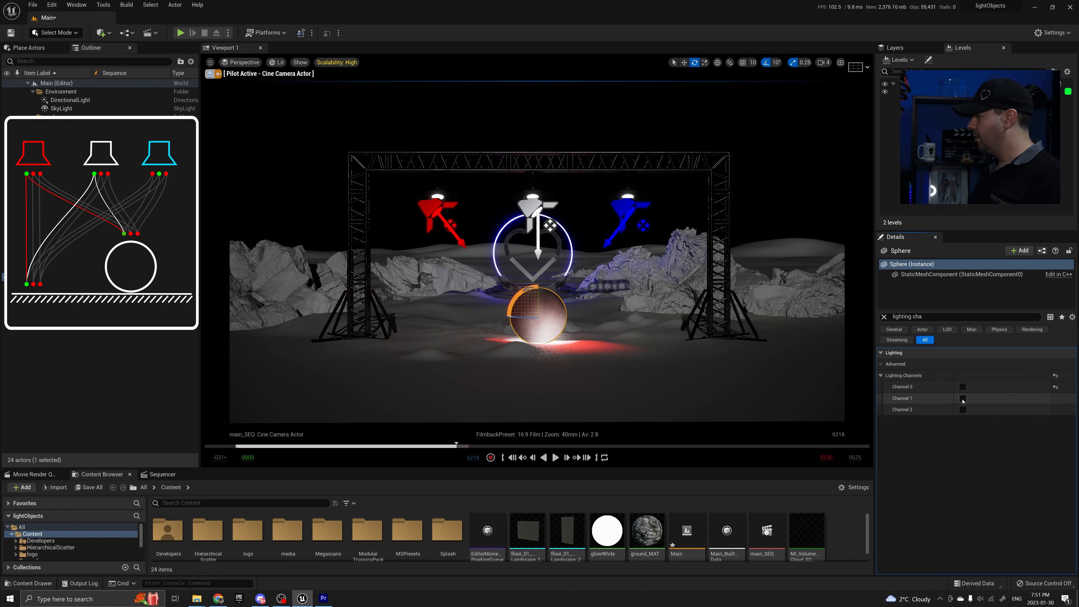
pyautogui.click(963, 398)
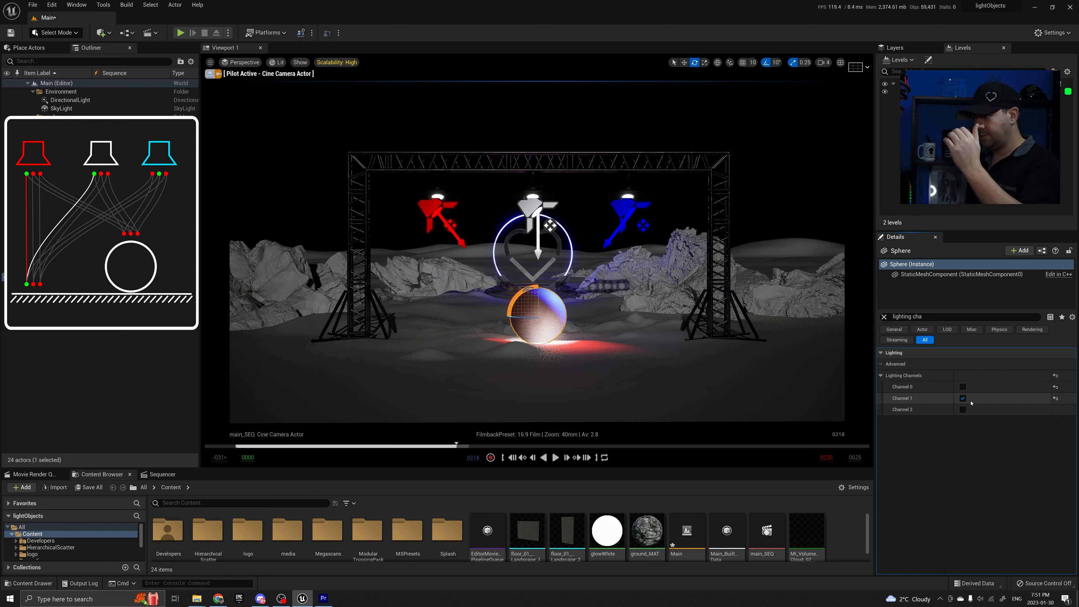
pyautogui.click(963, 386)
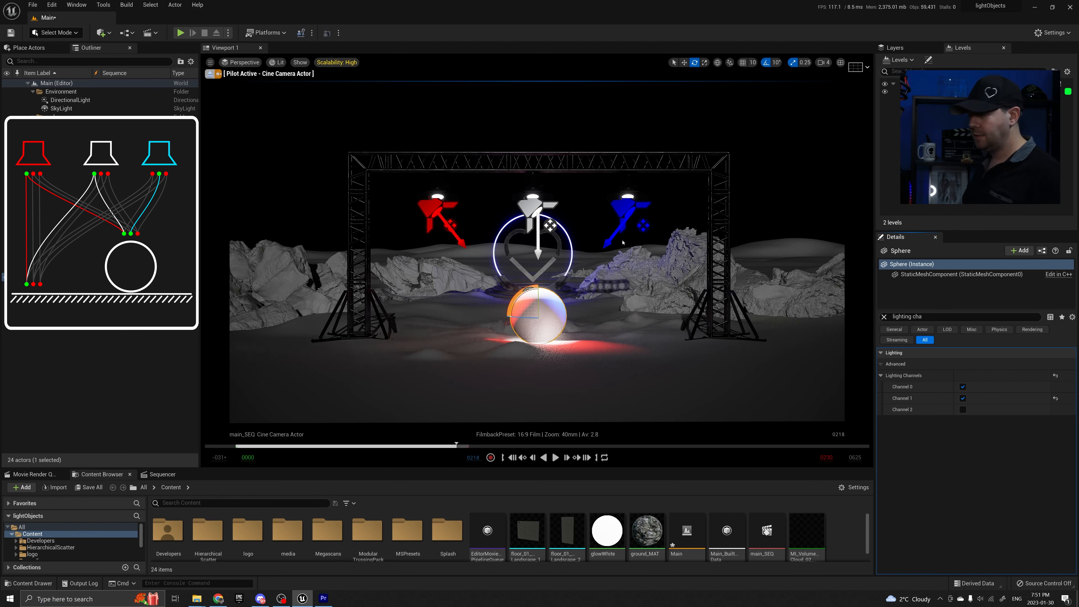
pyautogui.click(490, 362)
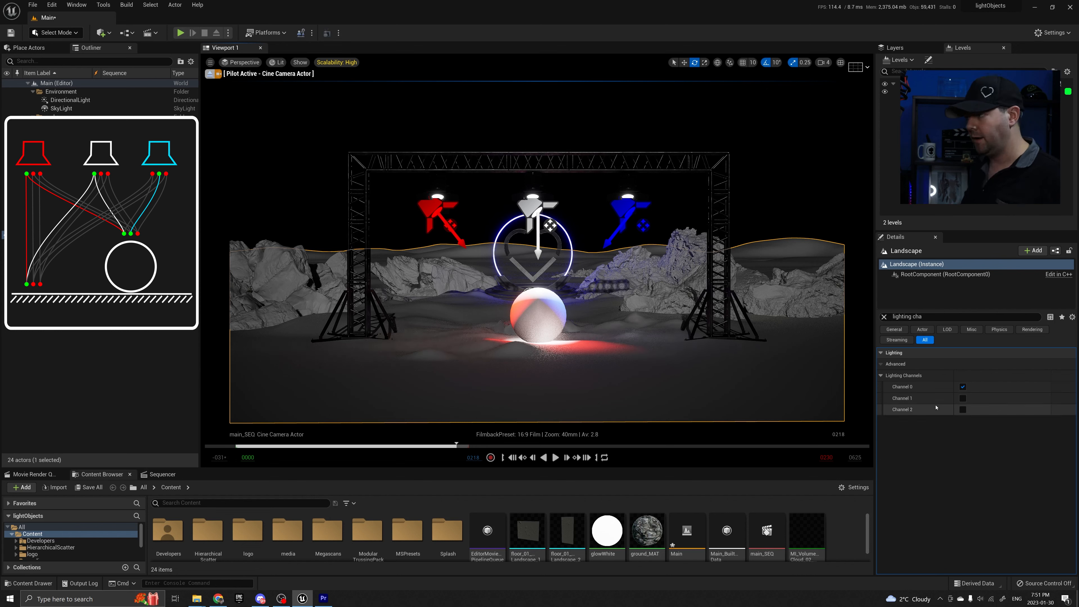
pyautogui.click(621, 210)
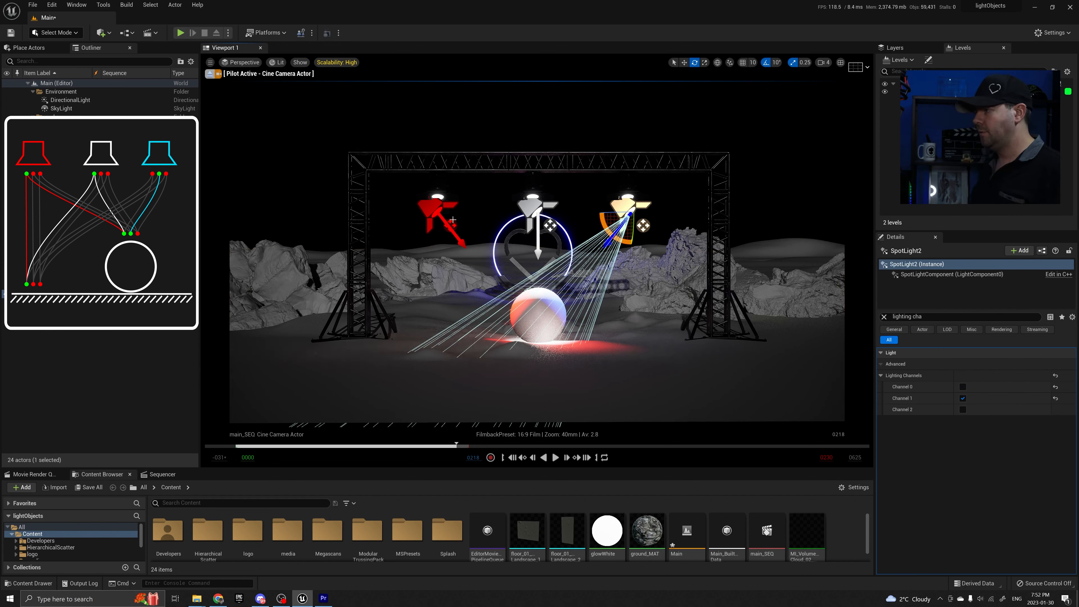
# Enable lighting Channel 2 on the red spotlight and disable its Channel 0
pyautogui.click(442, 216)
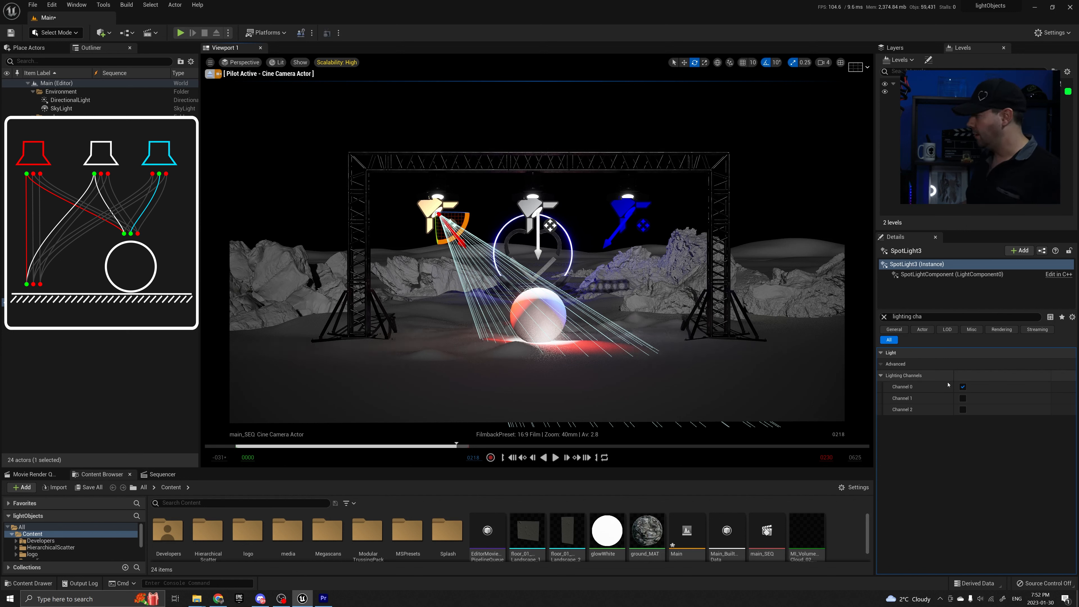
pyautogui.click(963, 409)
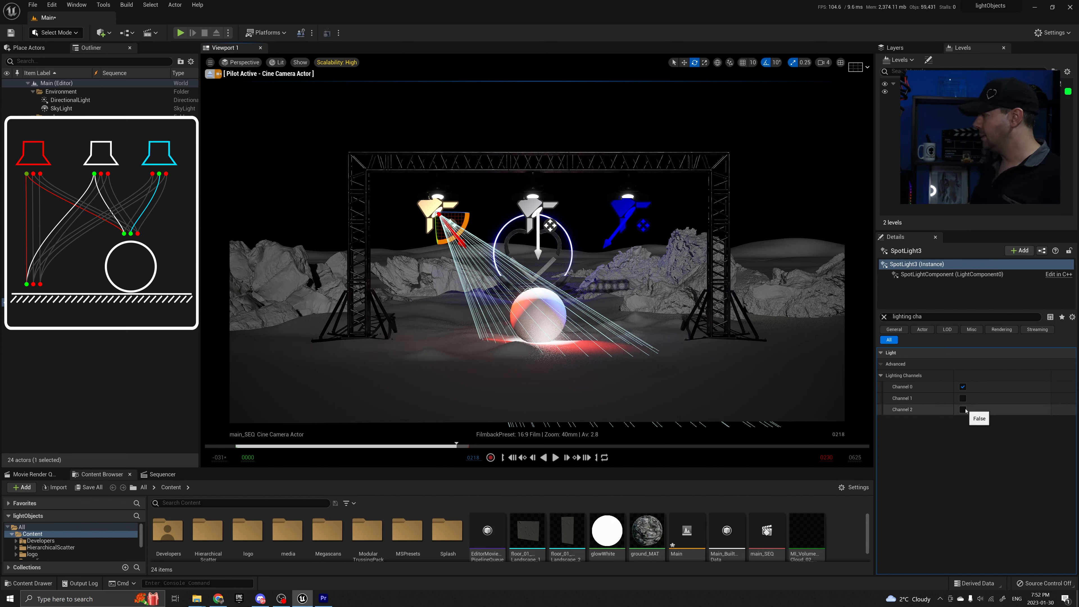
pyautogui.click(963, 386)
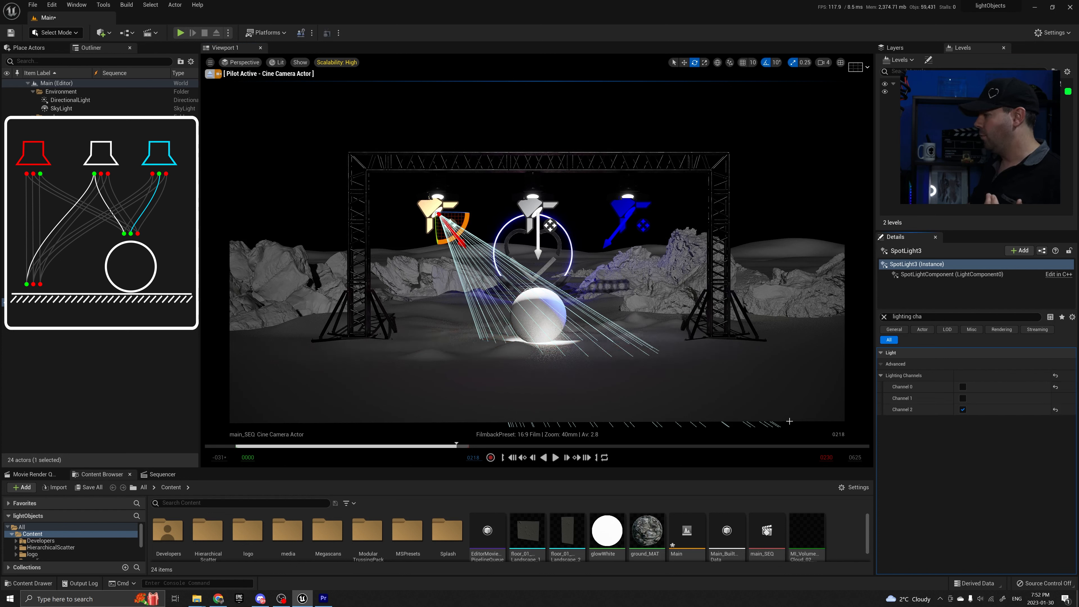
# Enable lighting Channel 2 on the landscape
pyautogui.click(755, 374)
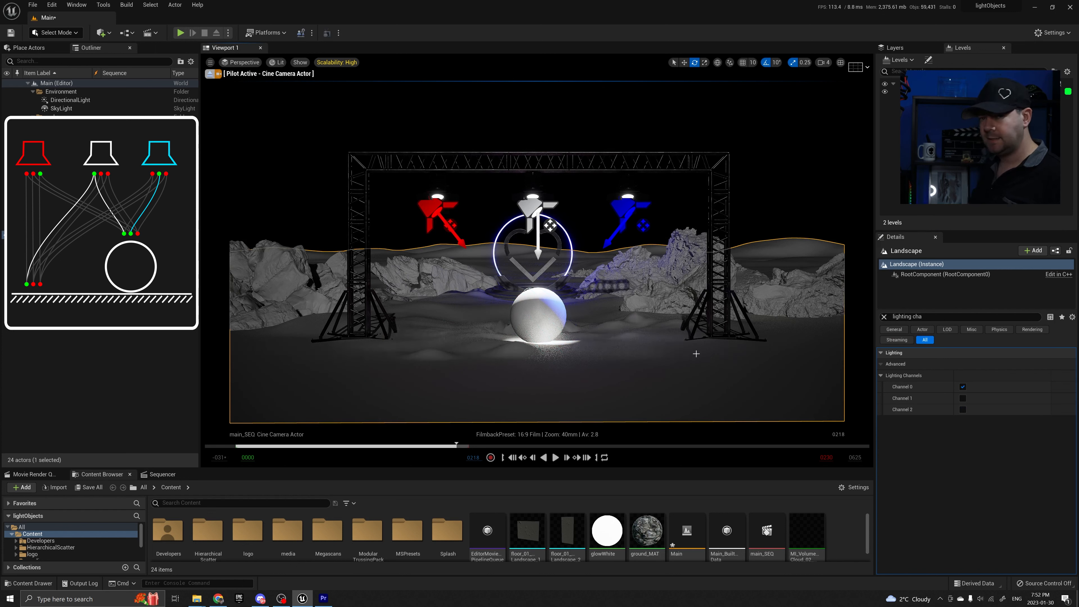
pyautogui.click(963, 409)
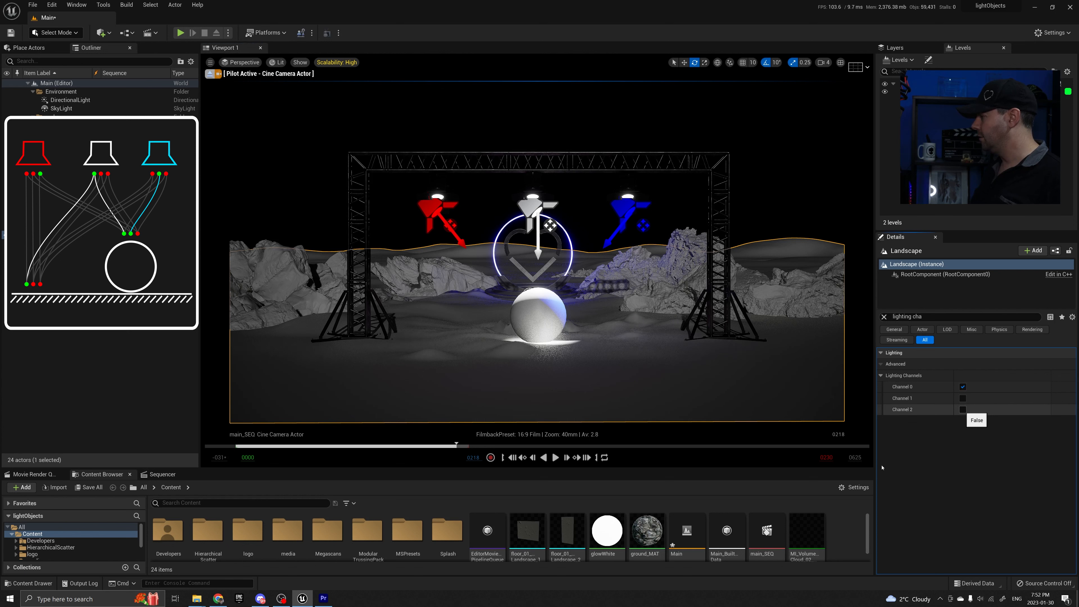